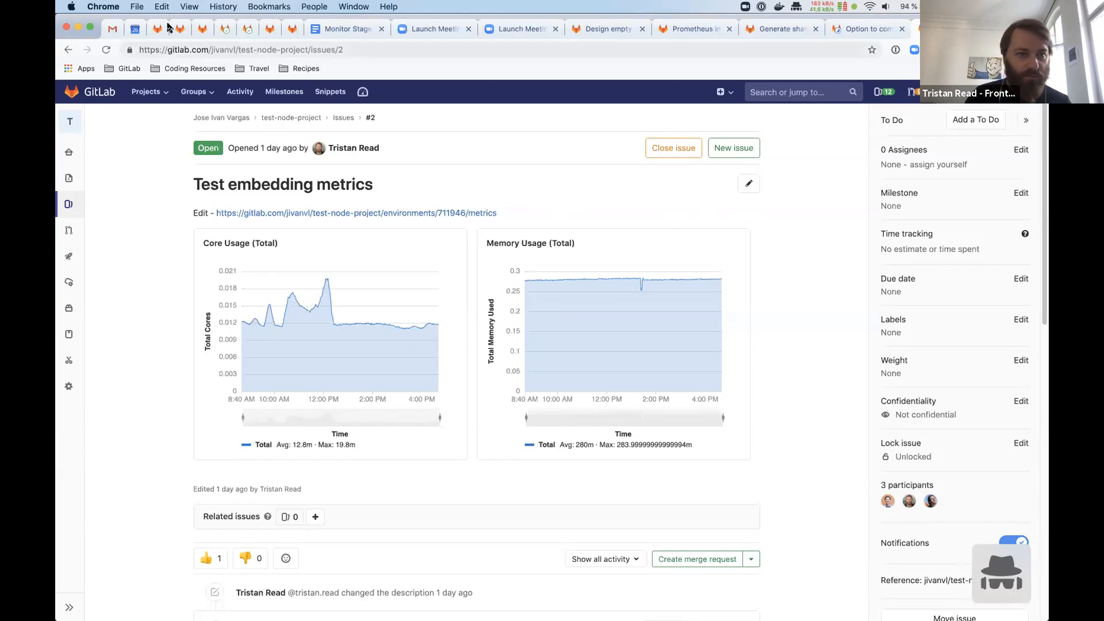
Review the "Link and embed metrics in an issue MVC" issue, from the problem to solve through its workflow and design sections
left_click(210, 27)
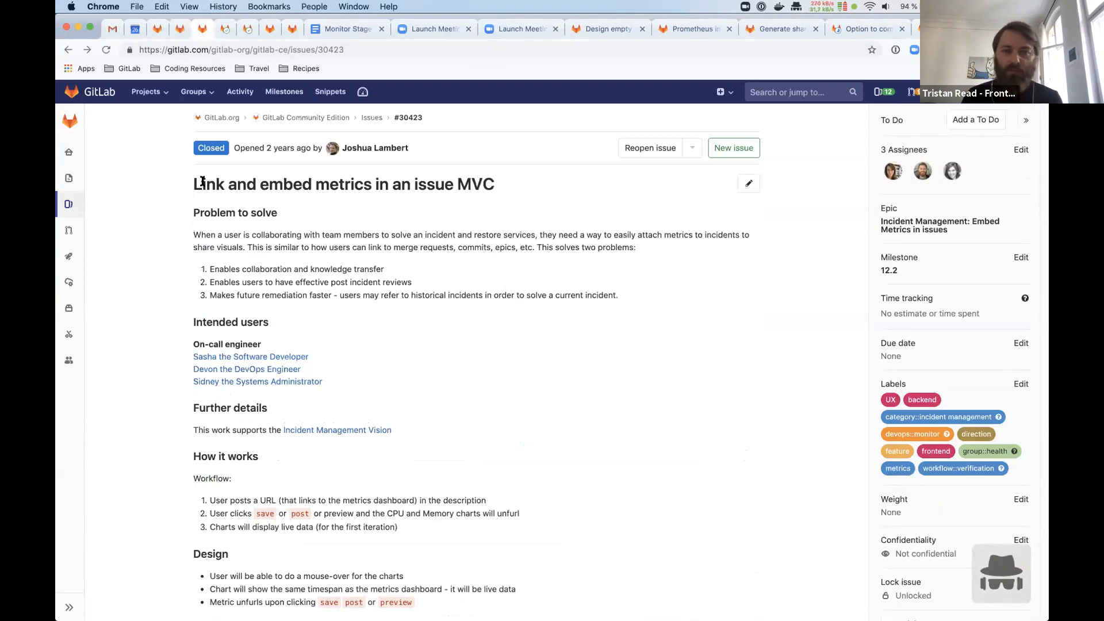
scroll(509, 292, "down", 5)
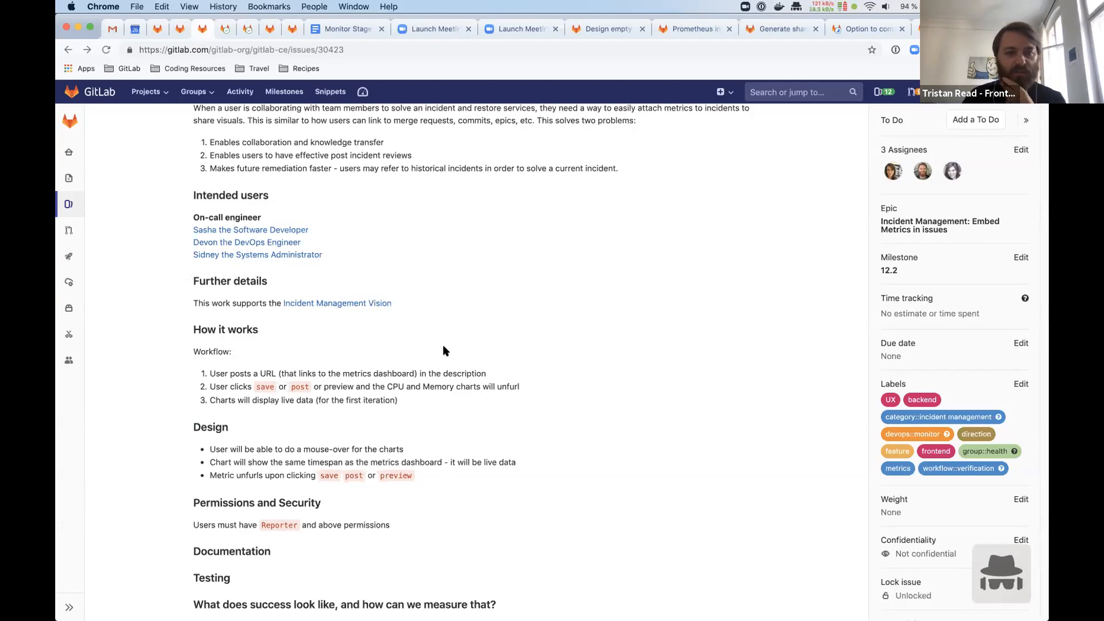
scroll(442, 351, "up", 3)
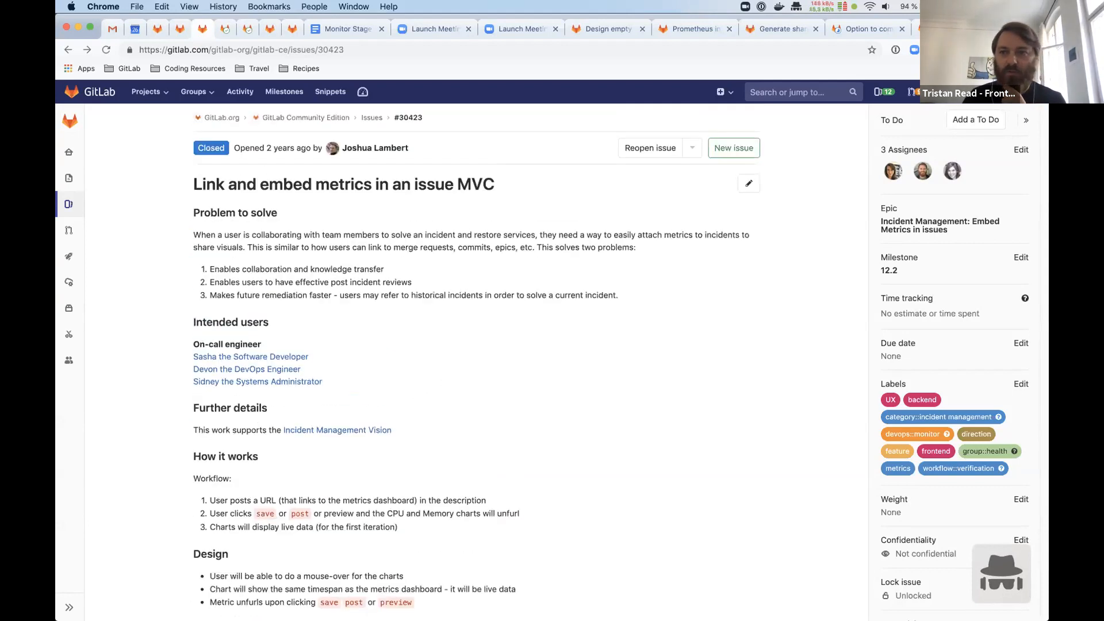
Open the environment metrics dashboard linked in the "Test embedding metrics" issue and select its page address
left_click(918, 32)
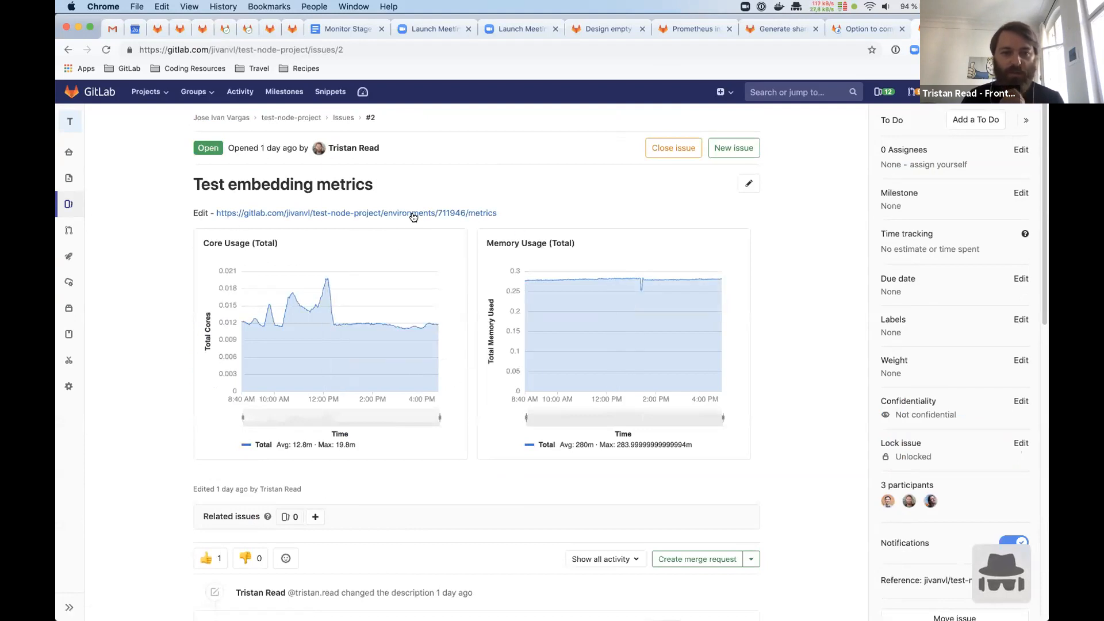
left_click_drag(496, 213, 215, 211)
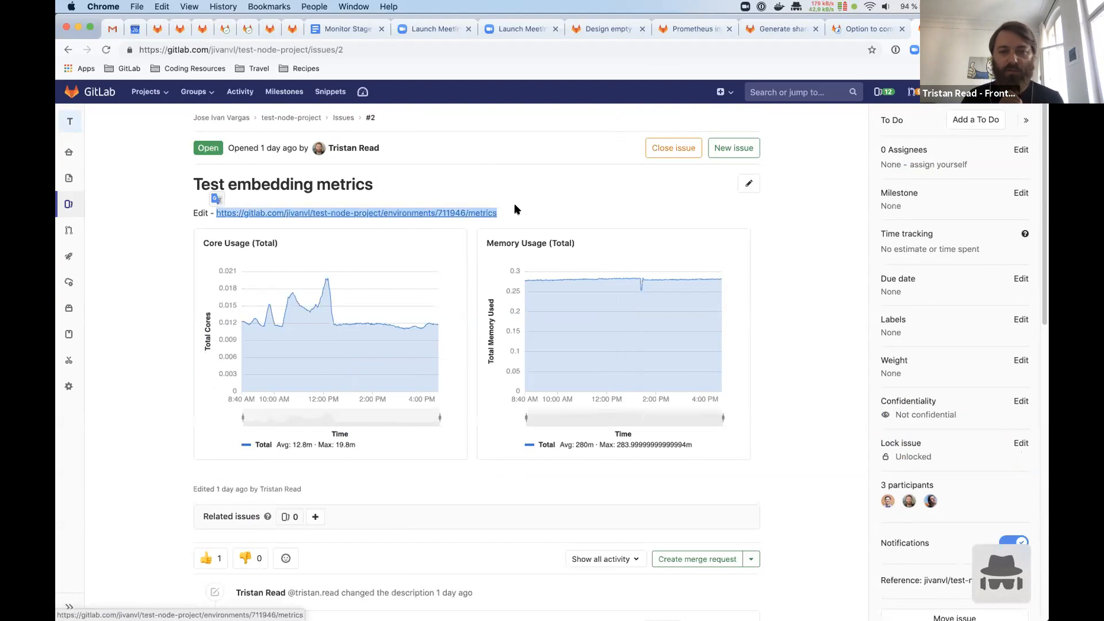
left_click(405, 216, "super")
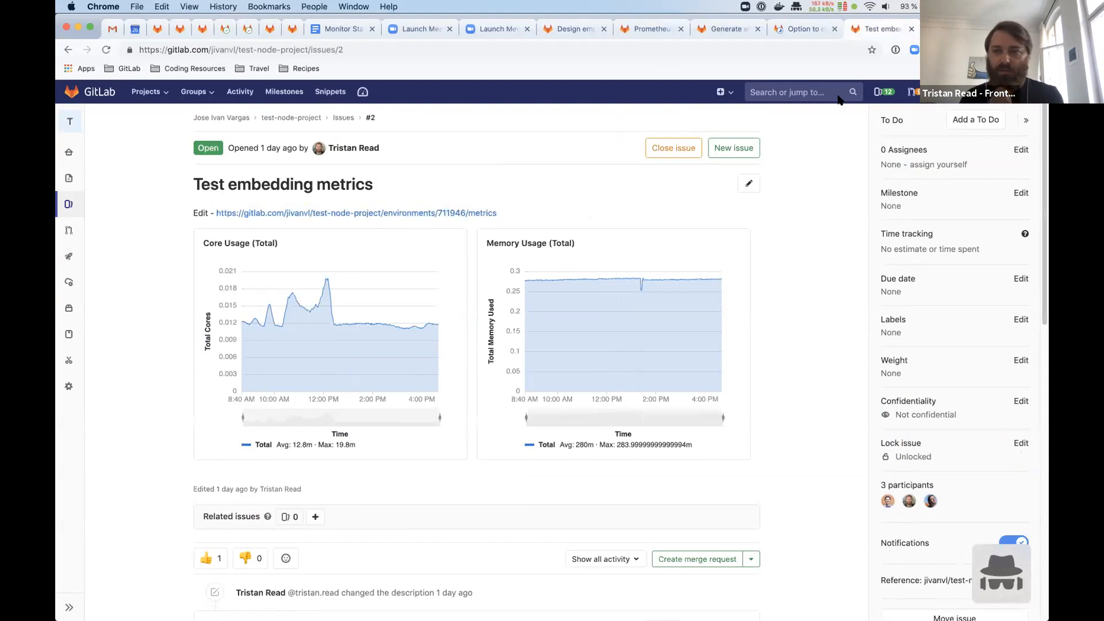
left_click(942, 28)
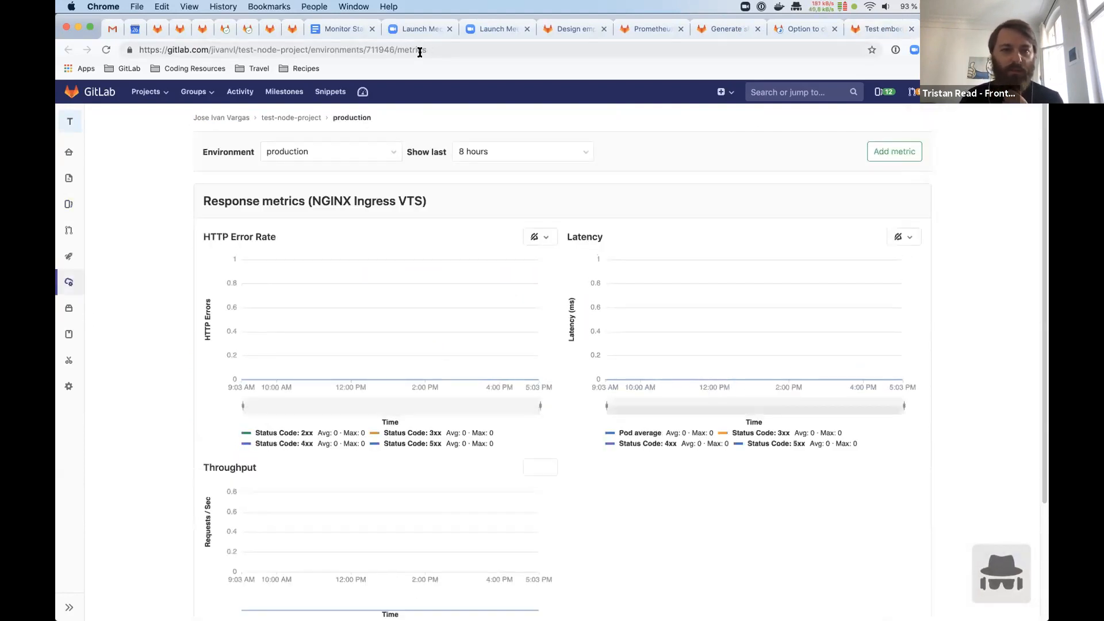
left_click(366, 50)
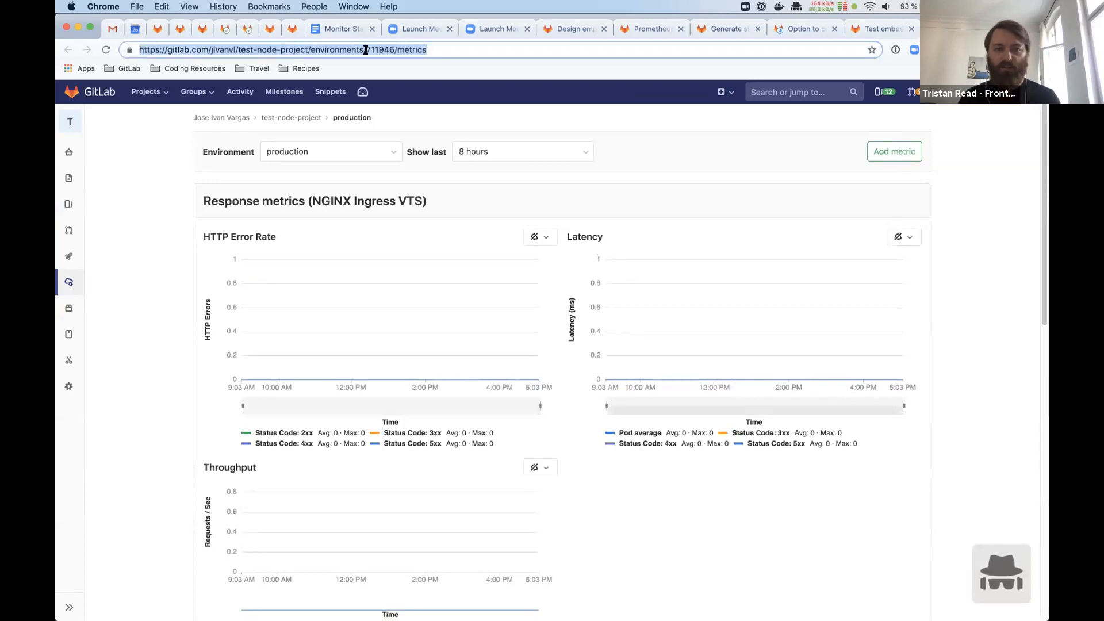
Preview the "Test embedding metrics" issue's description in edit mode and narrow the charts' time range to about 9:03–11:28 AM
key("ctrl+Tab")
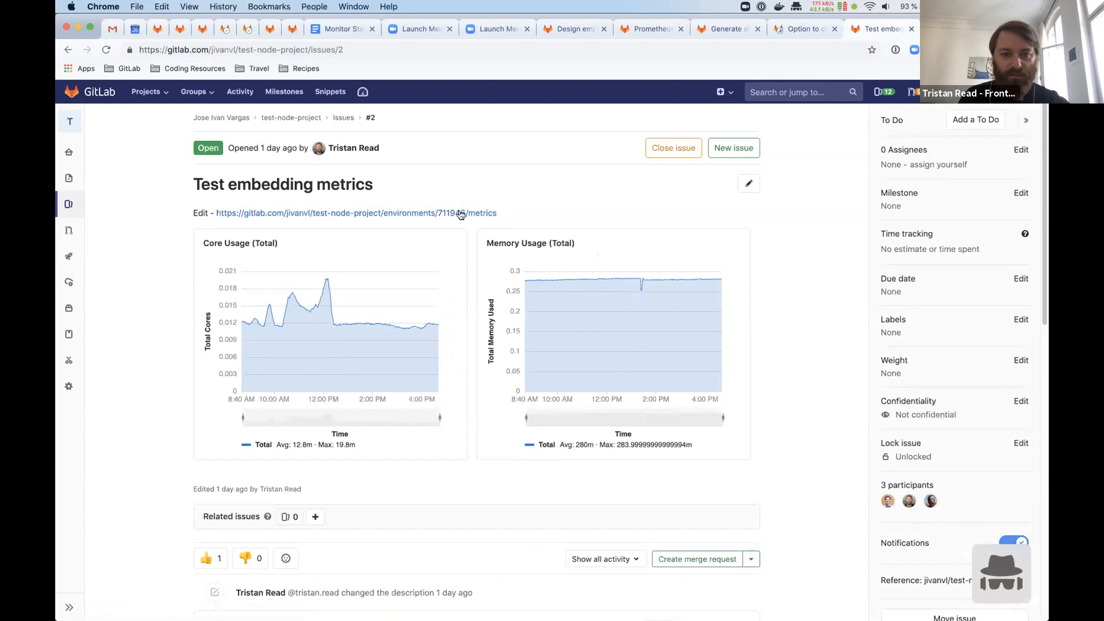
left_click(747, 184)
left_click(253, 216)
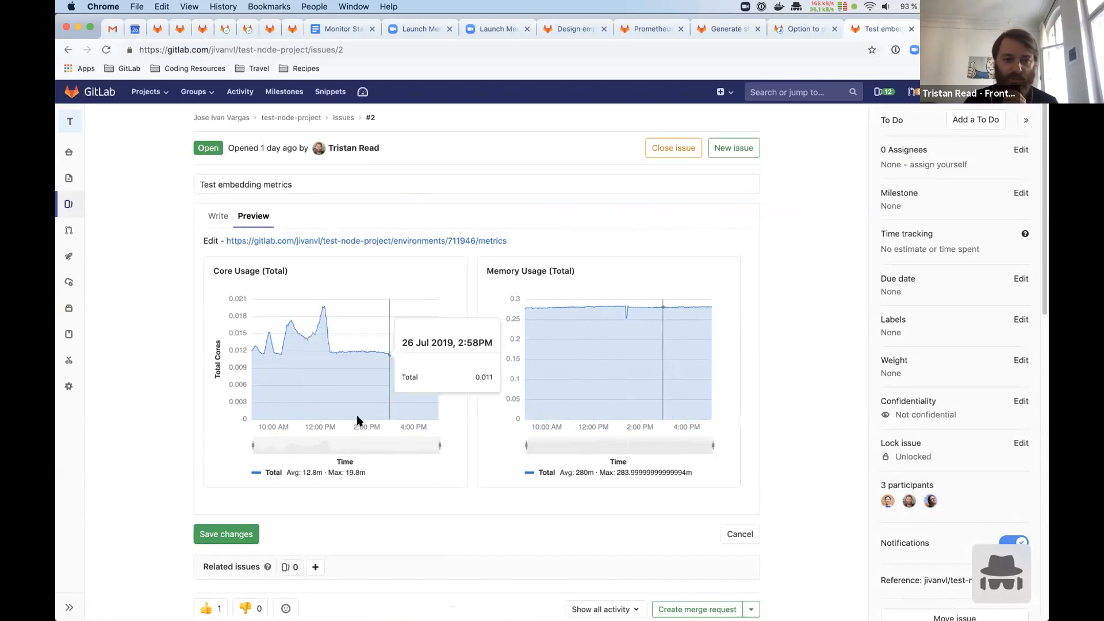
left_click_drag(439, 442, 308, 445)
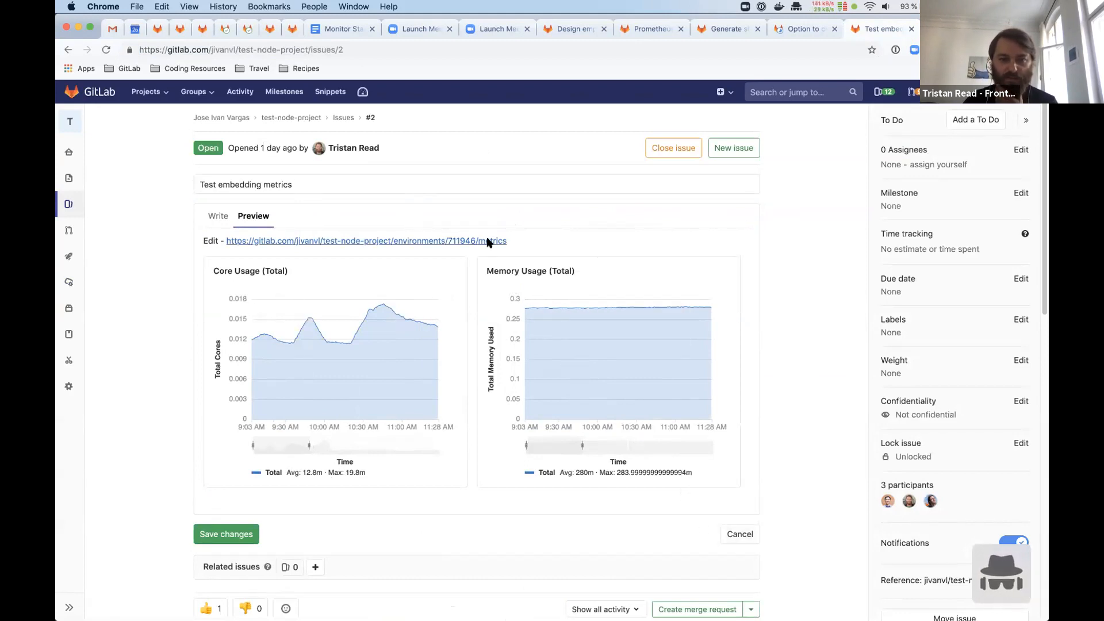
Insert "jsgkjdnfg" after the environment ID 711946 in the description's metrics URL, save the issue, and look over the page
left_click(217, 220)
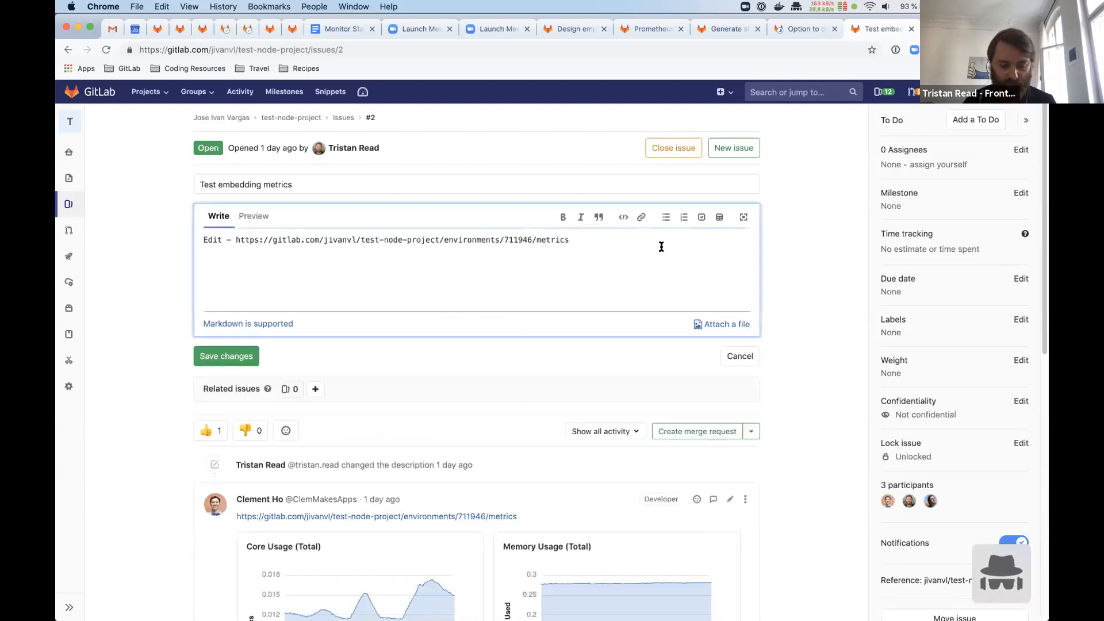
type("jsgkjdnfg")
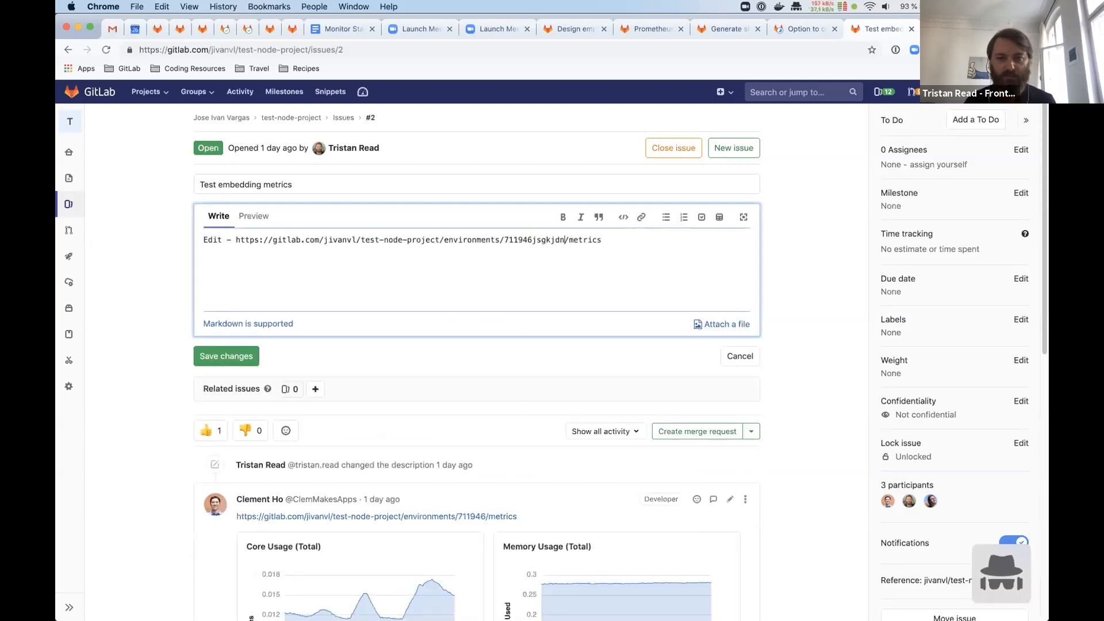
key("super+Return")
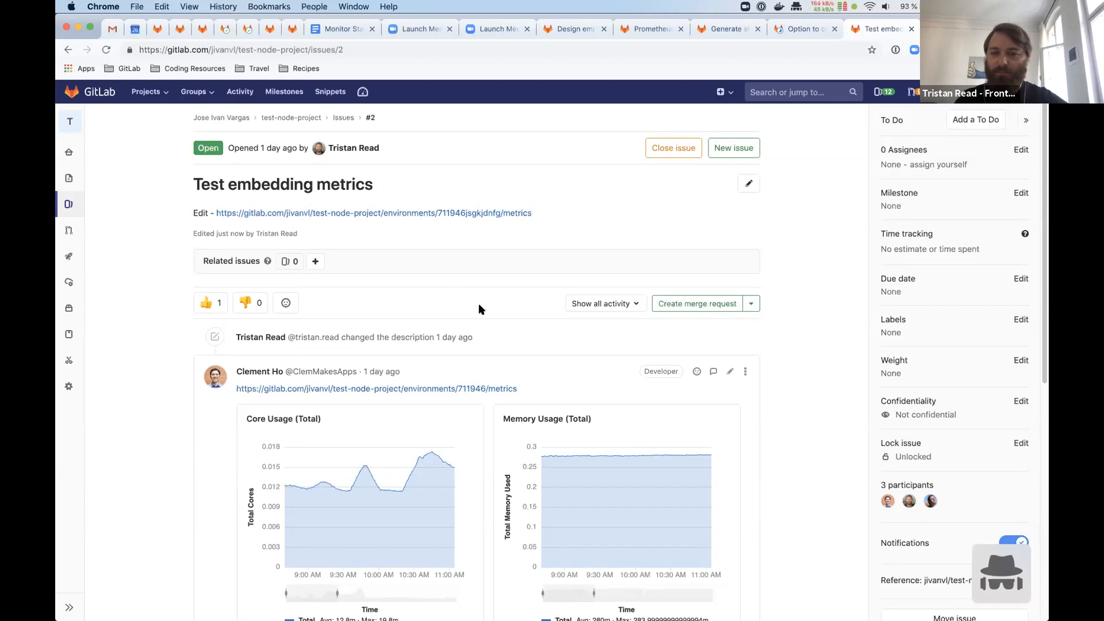
scroll(806, 363, "down", 7)
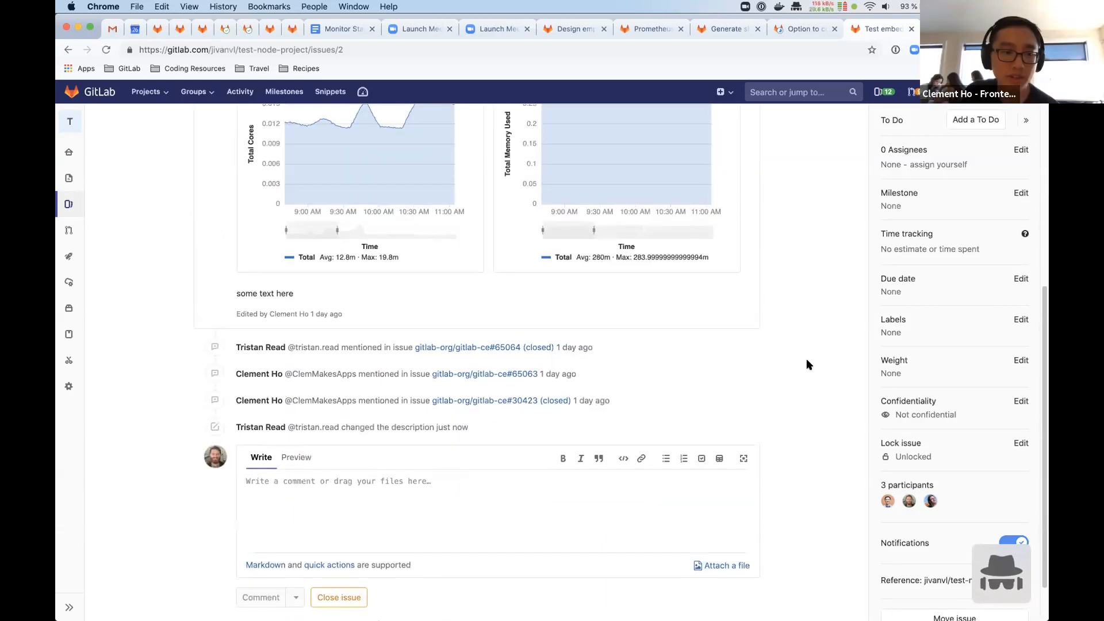
scroll(806, 364, "up", 7)
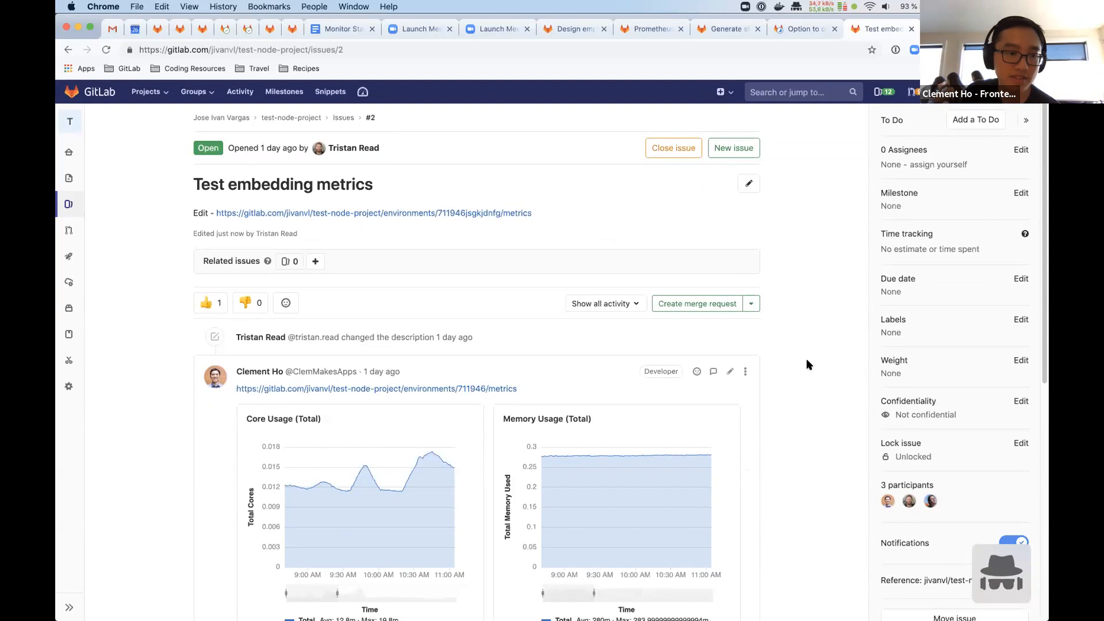
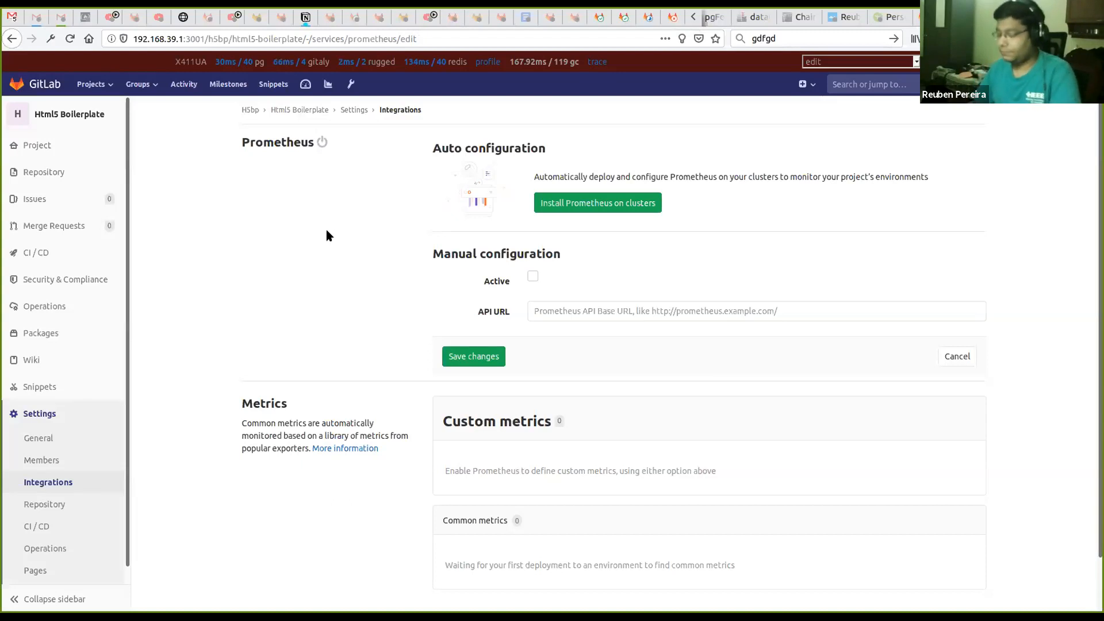
key("F11")
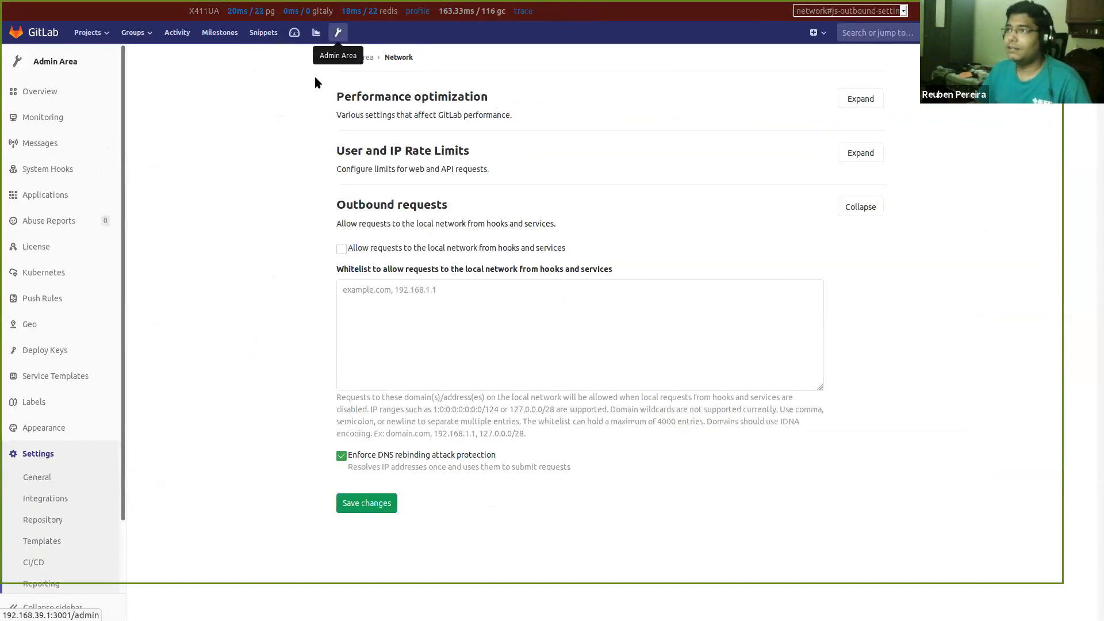
scroll(38, 448, "down", 2)
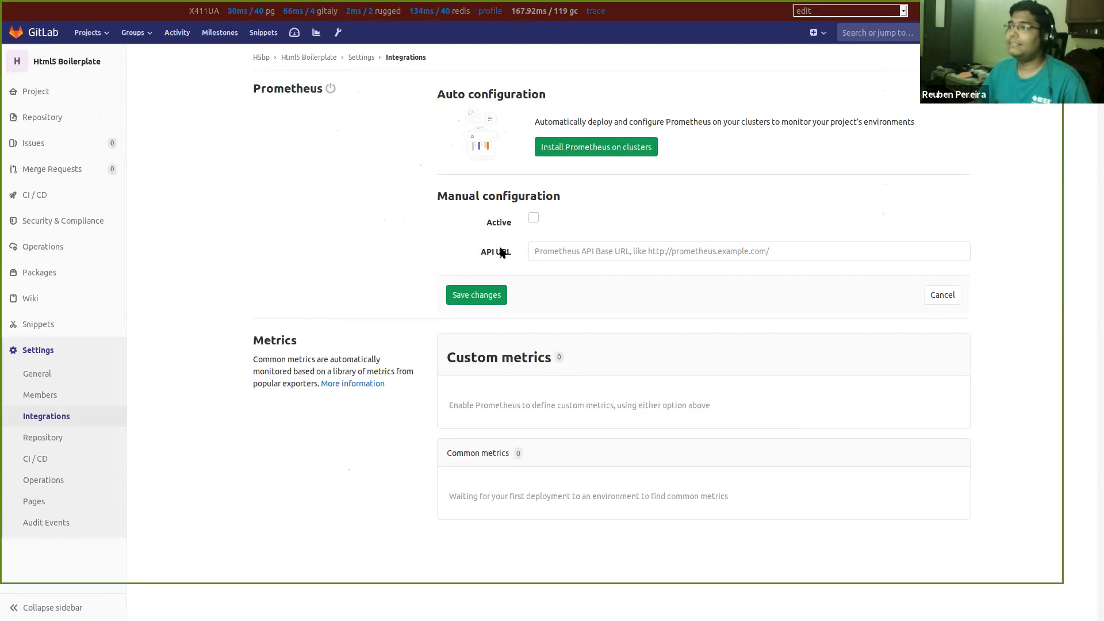
left_click(563, 253)
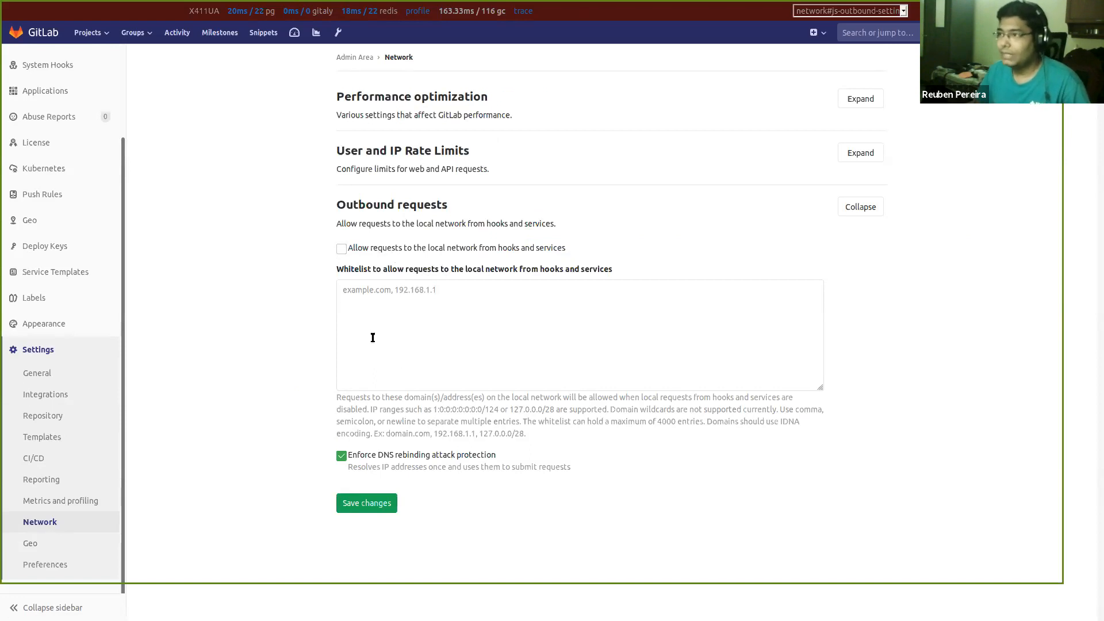
left_click(459, 334)
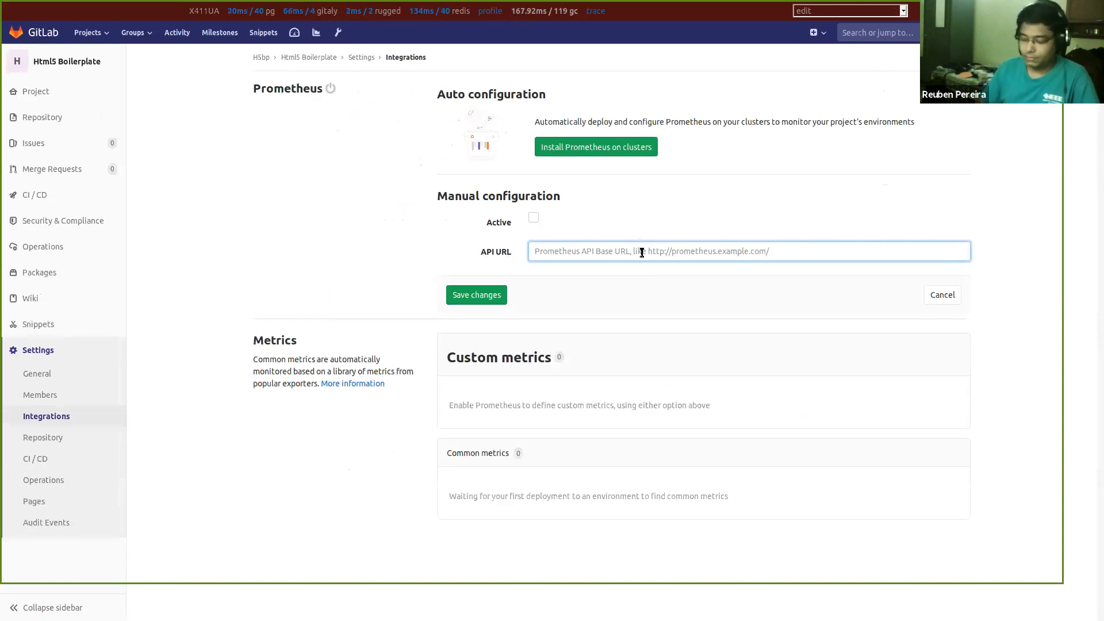
type("http://")
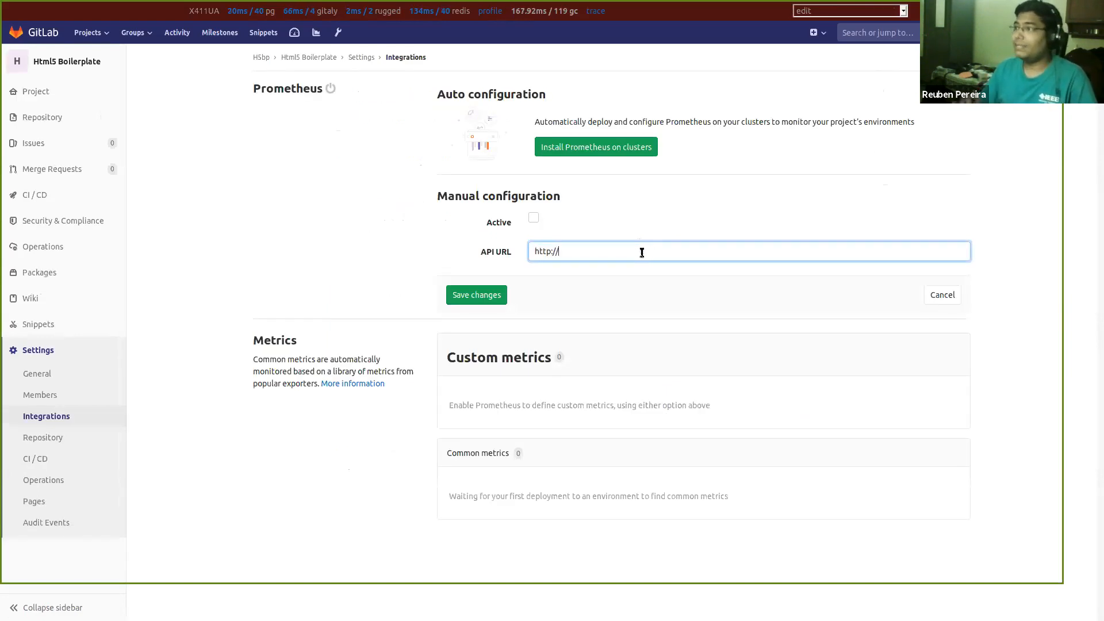
type("localhost:9090")
left_click(533, 217)
left_click(493, 293)
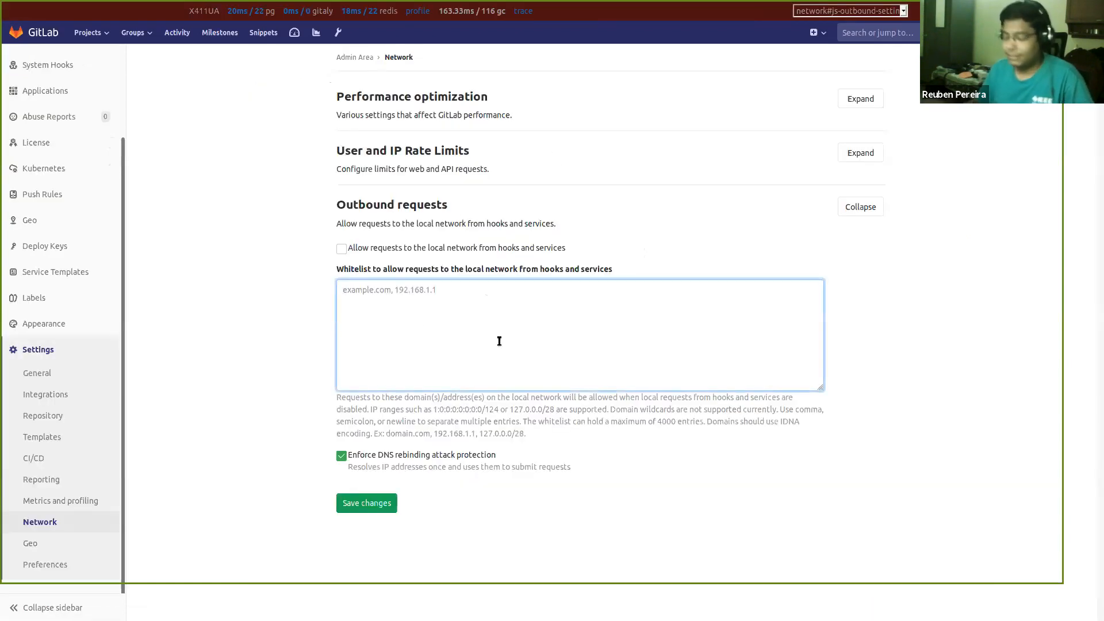
Save "localhost" in the admin whitelist for outbound requests and resubmit the project's Prometheus configuration
type("localhost")
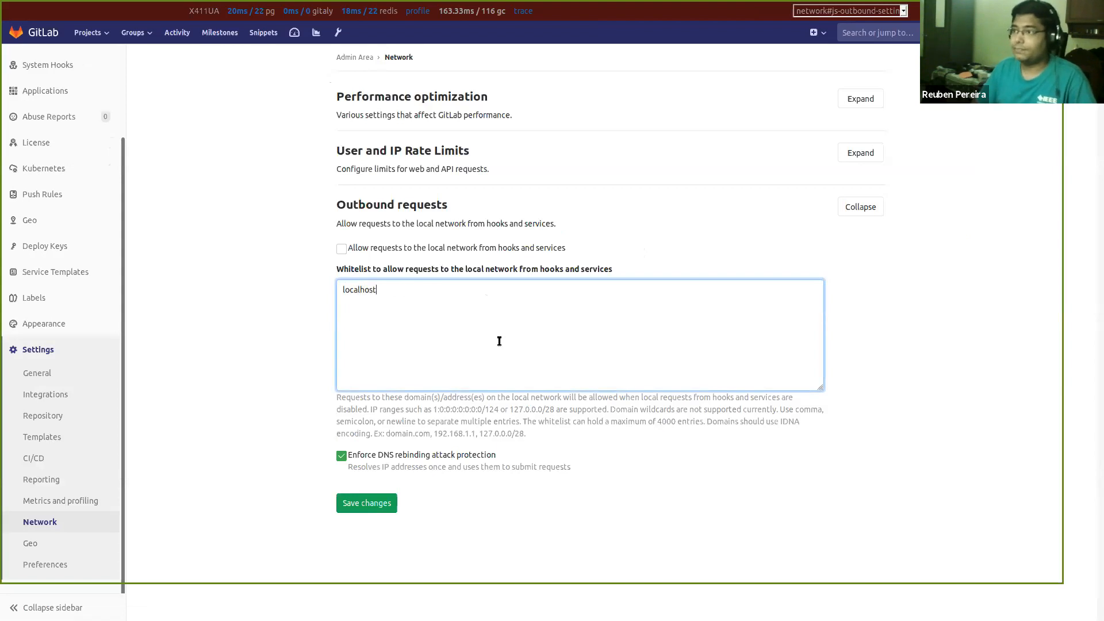
left_click(381, 504)
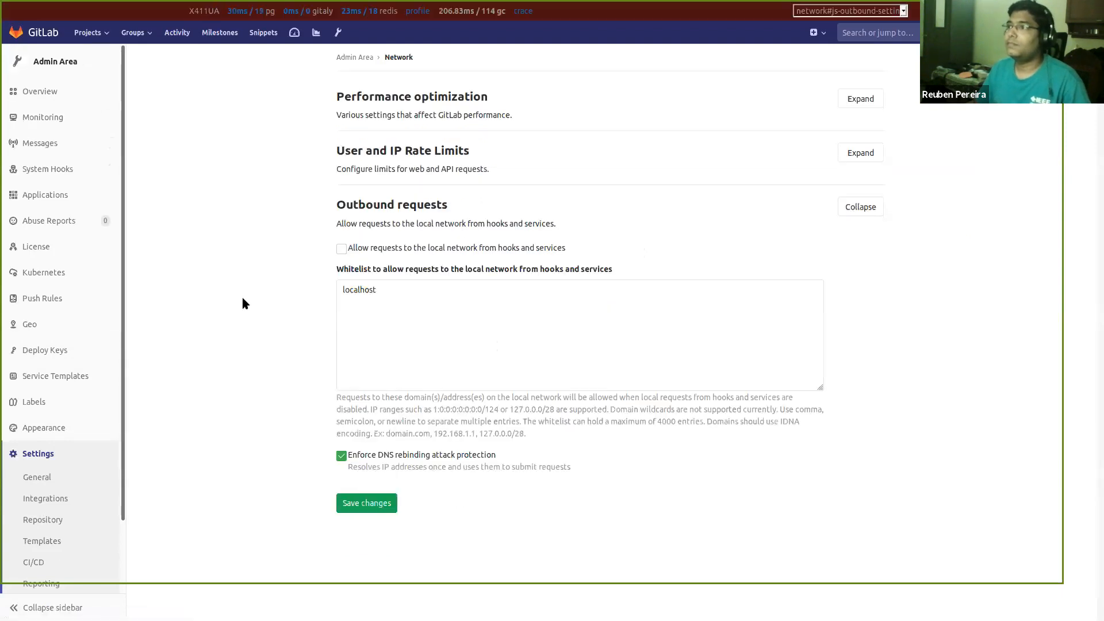
key("ctrl+Tab")
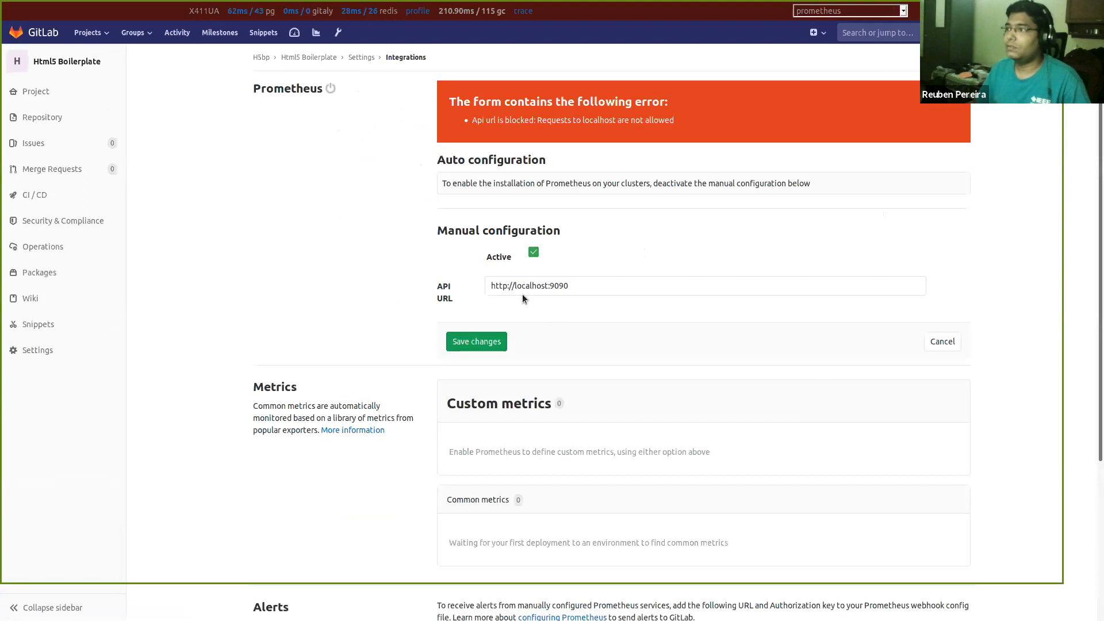
left_click(483, 342)
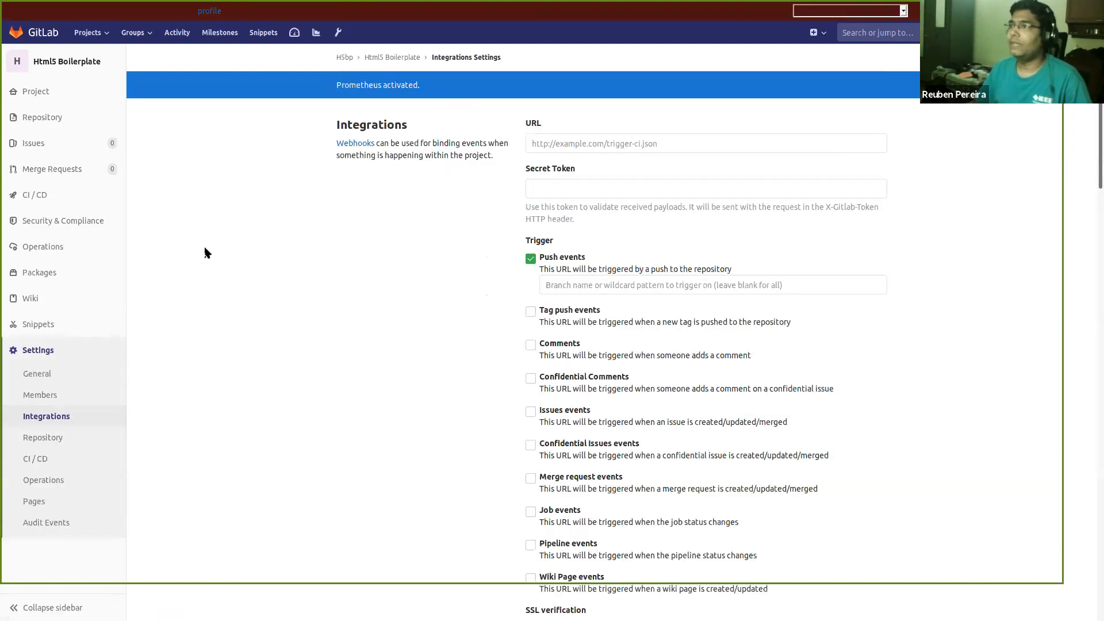
Find the Prometheus service in the project's integrations by searching for "prome" and open its settings
key("ctrl+f")
type("prome")
key("Return")
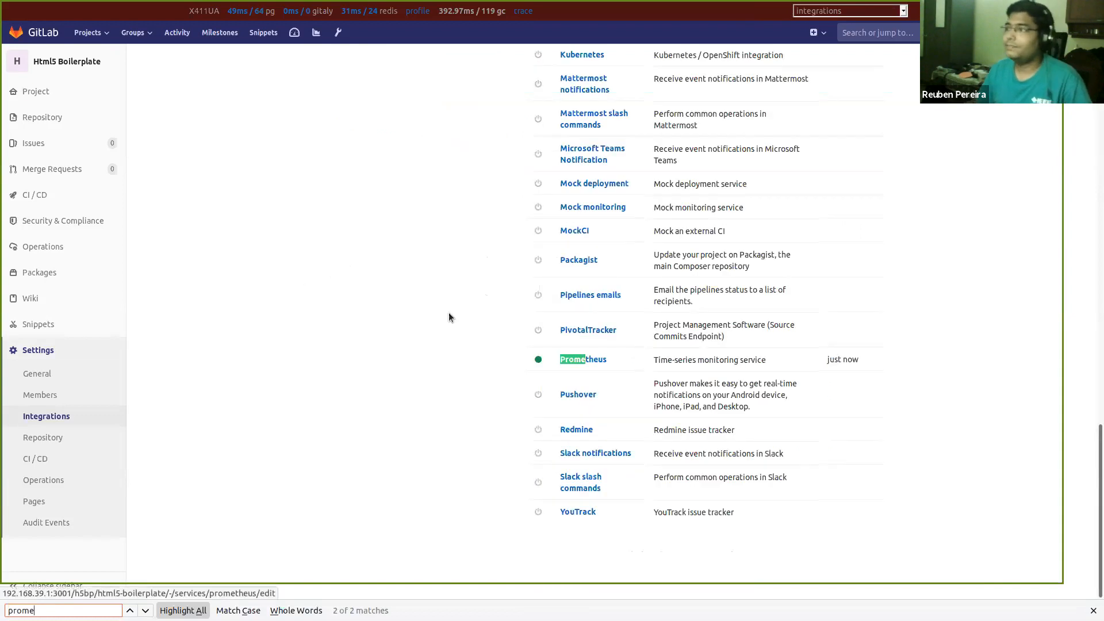
left_click(586, 361)
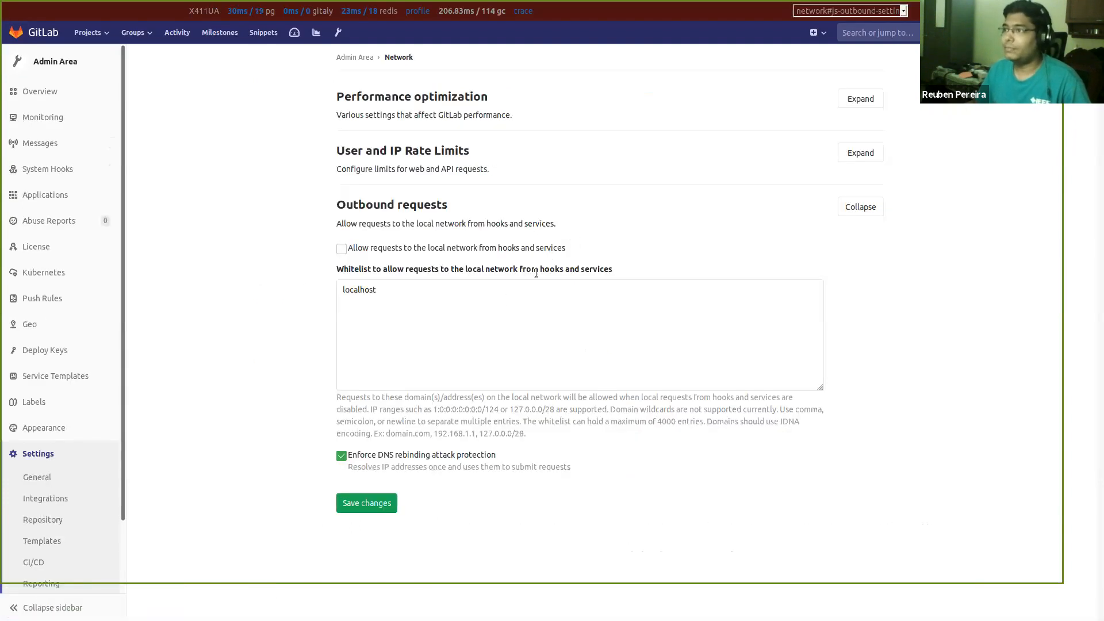
Add 127.0.0.1/8 on a new line below localhost in the outbound requests whitelist and save the network settings
double_click(482, 304)
left_click(490, 318)
type("127.0.0.1/8")
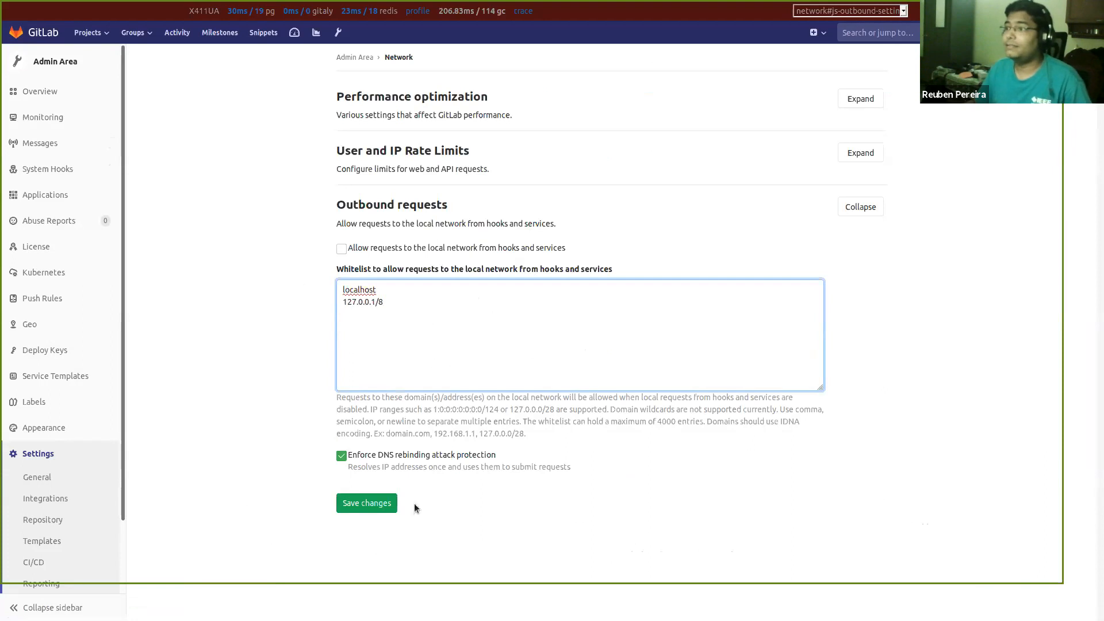
left_click(382, 501)
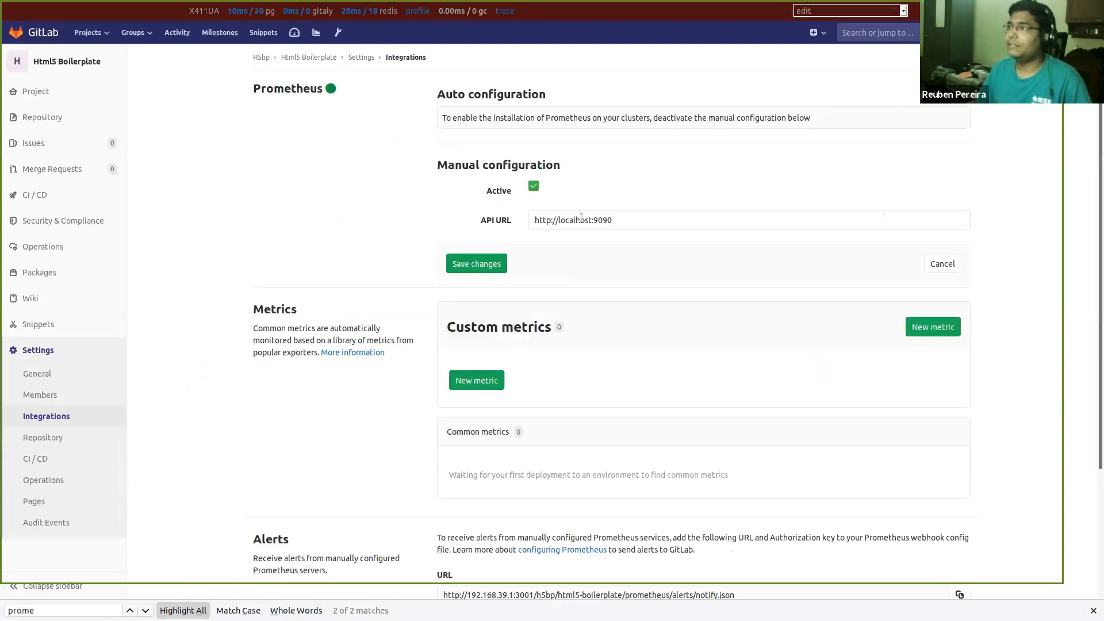
double_click(580, 217)
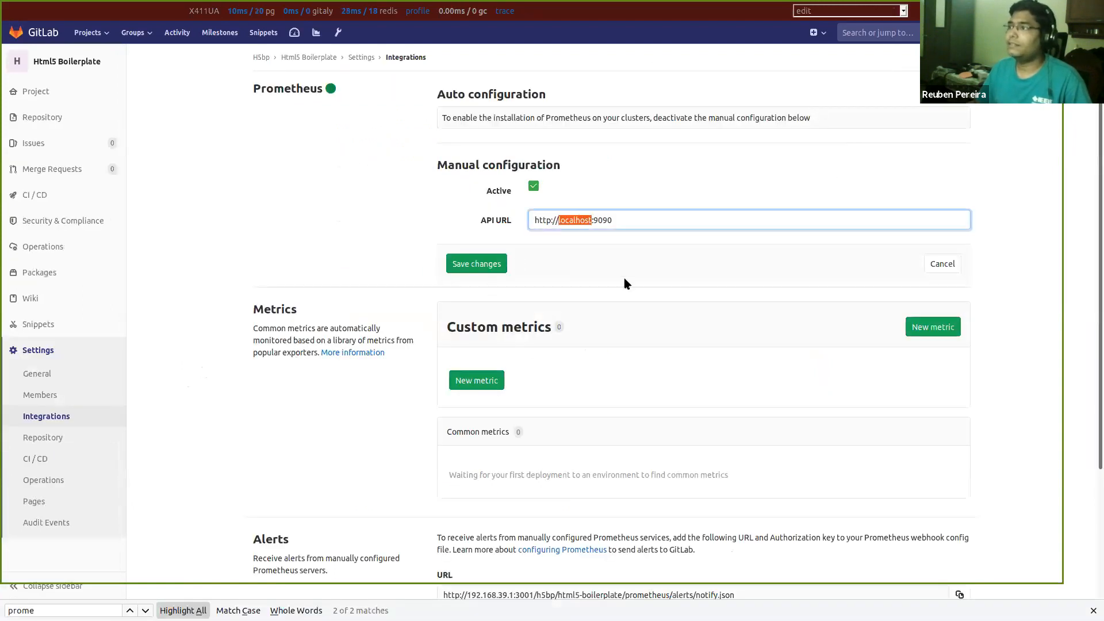
type("127.0.0.1")
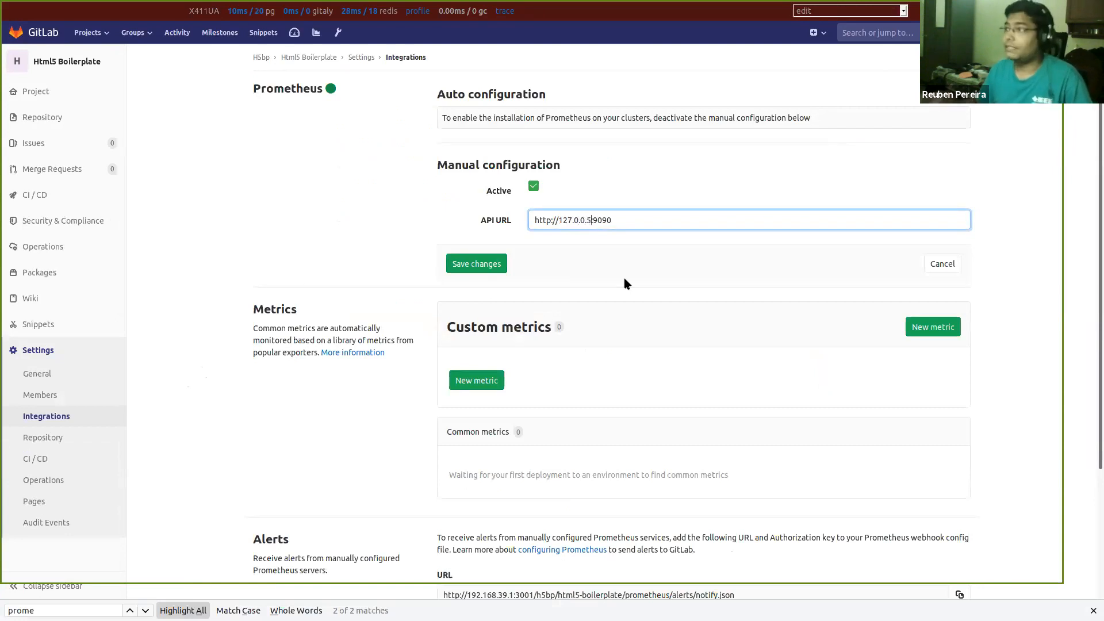
left_click(625, 221)
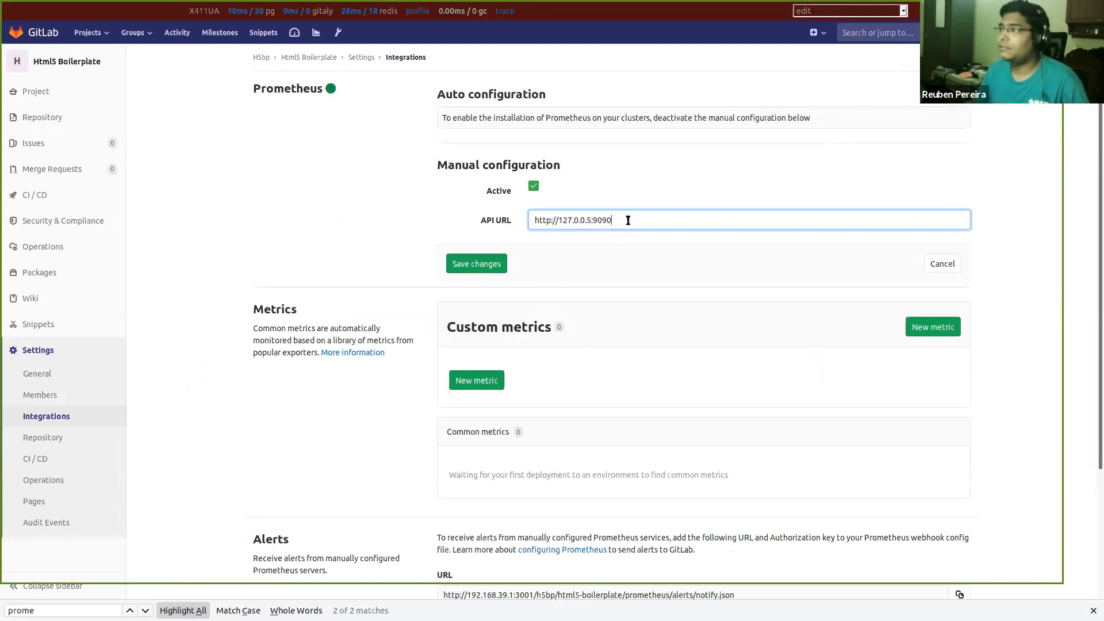
left_click(482, 265)
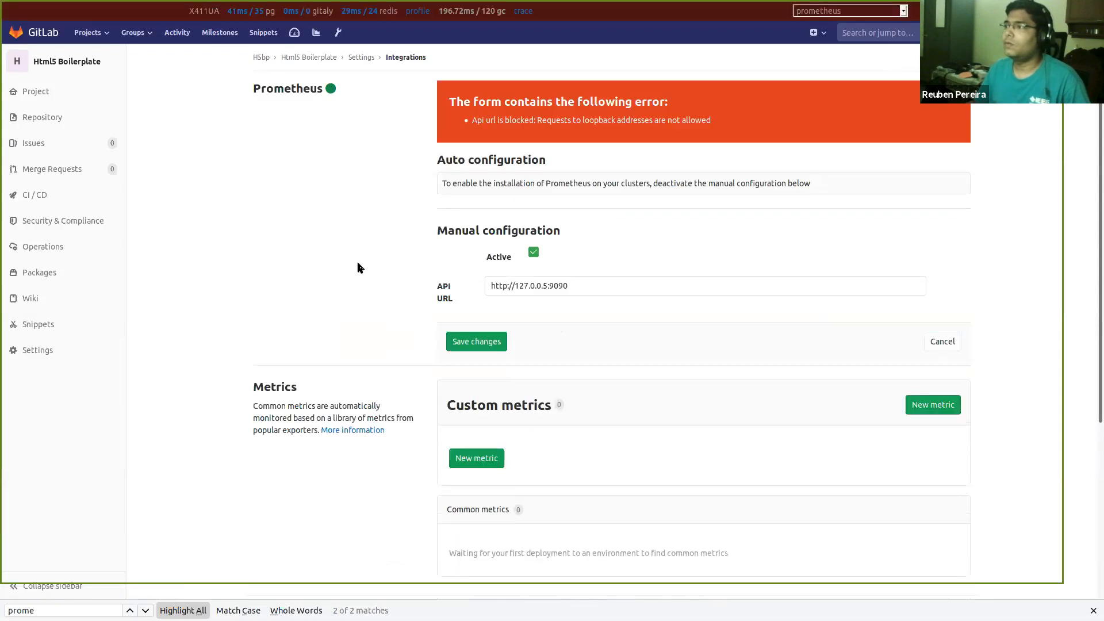
key("ctrl+Tab")
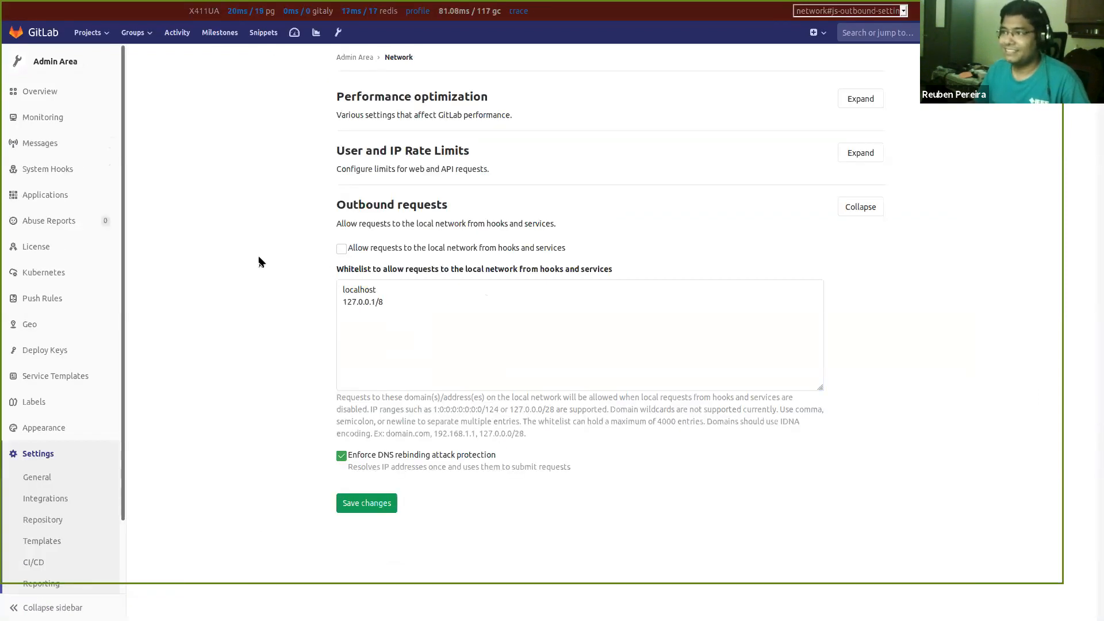
key("F5")
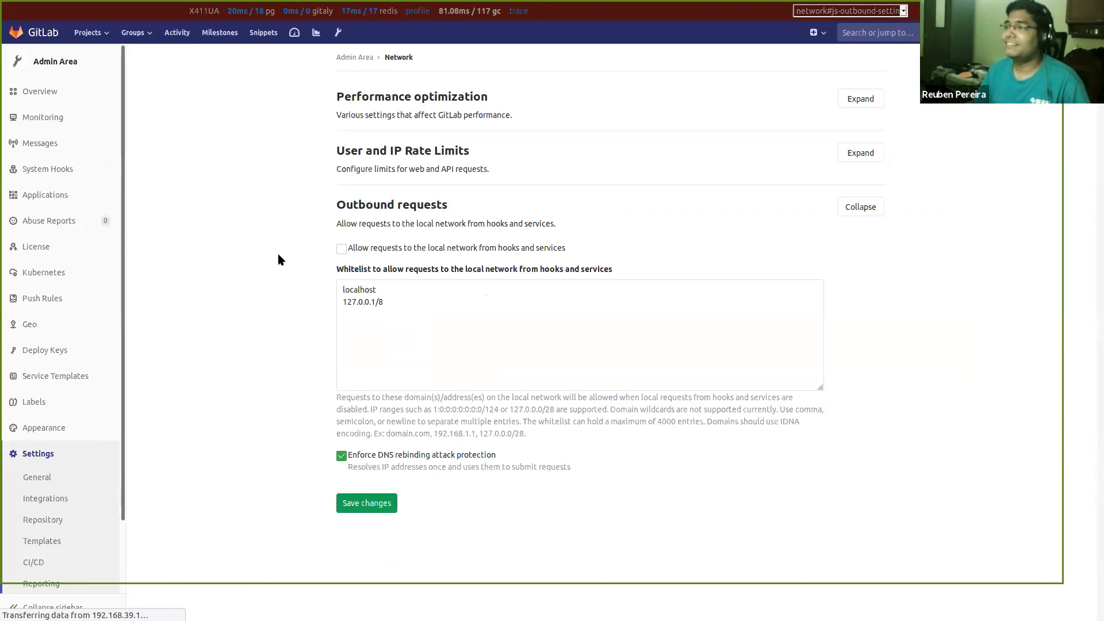
key("ctrl+Tab")
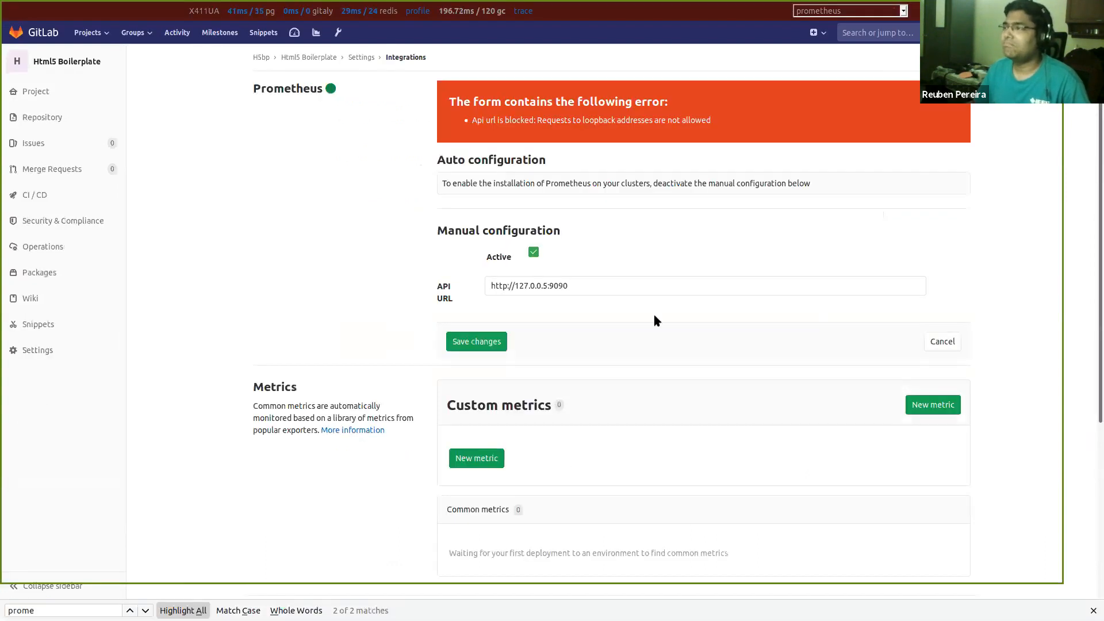
left_click(549, 285)
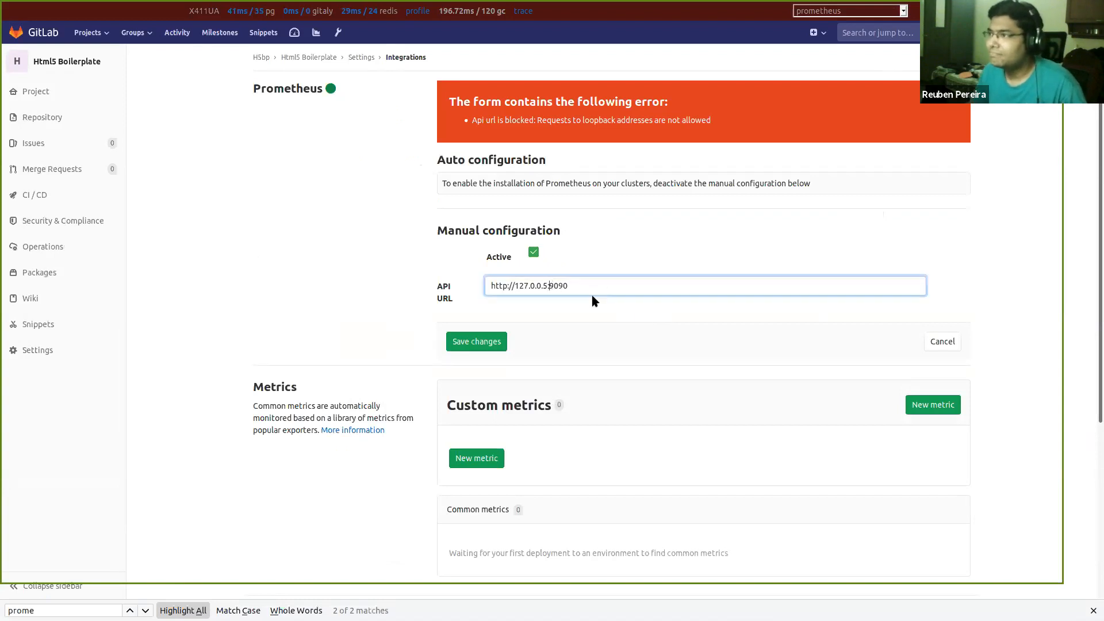
key("ctrl+Tab")
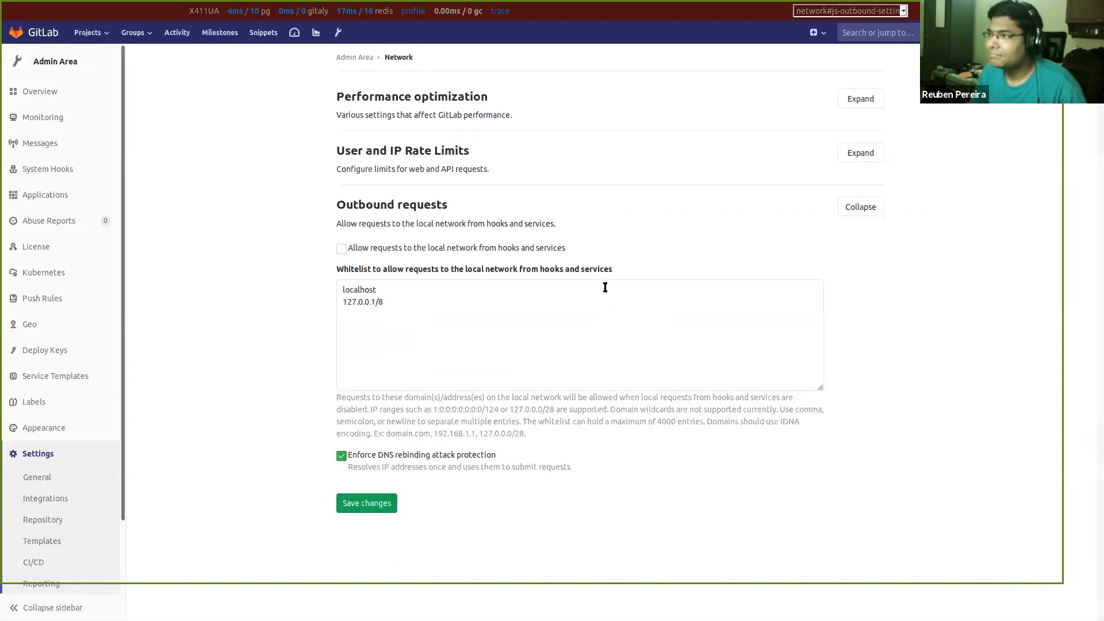
key("ctrl+Tab")
left_click(481, 343)
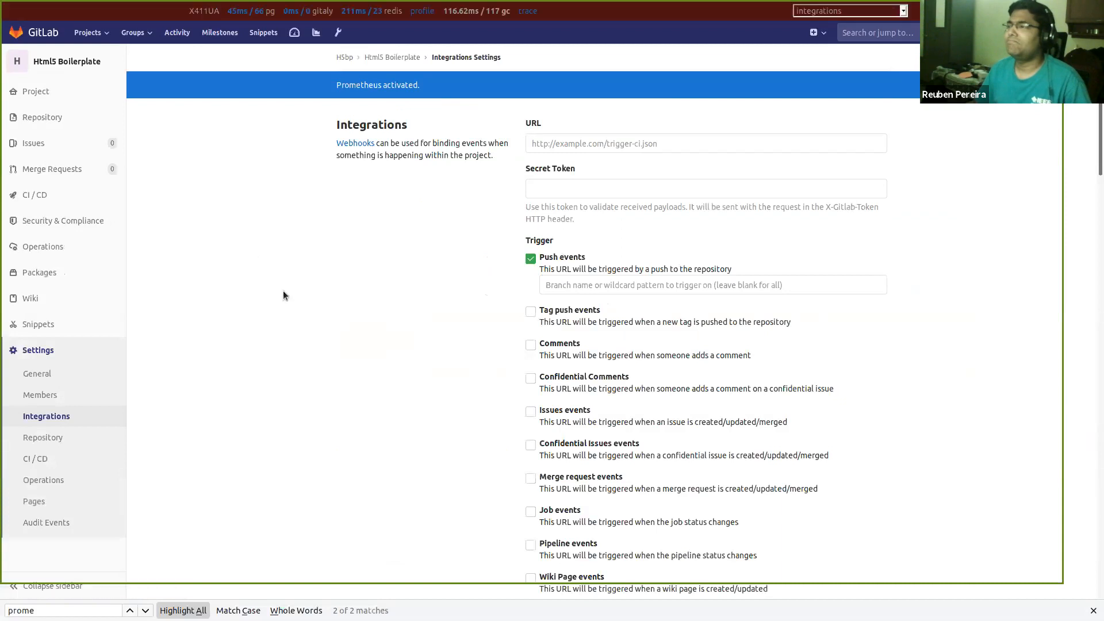
Search the project's integrations page for "prome" and reopen the Prometheus service settings
key("ctrl+f")
type("prome")
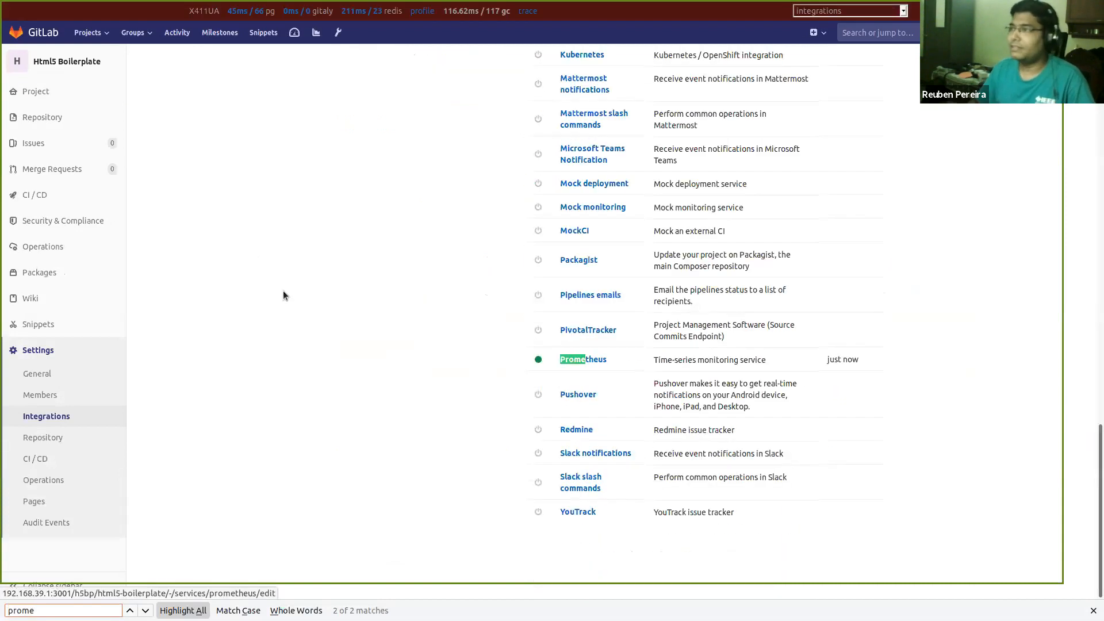
left_click(595, 358)
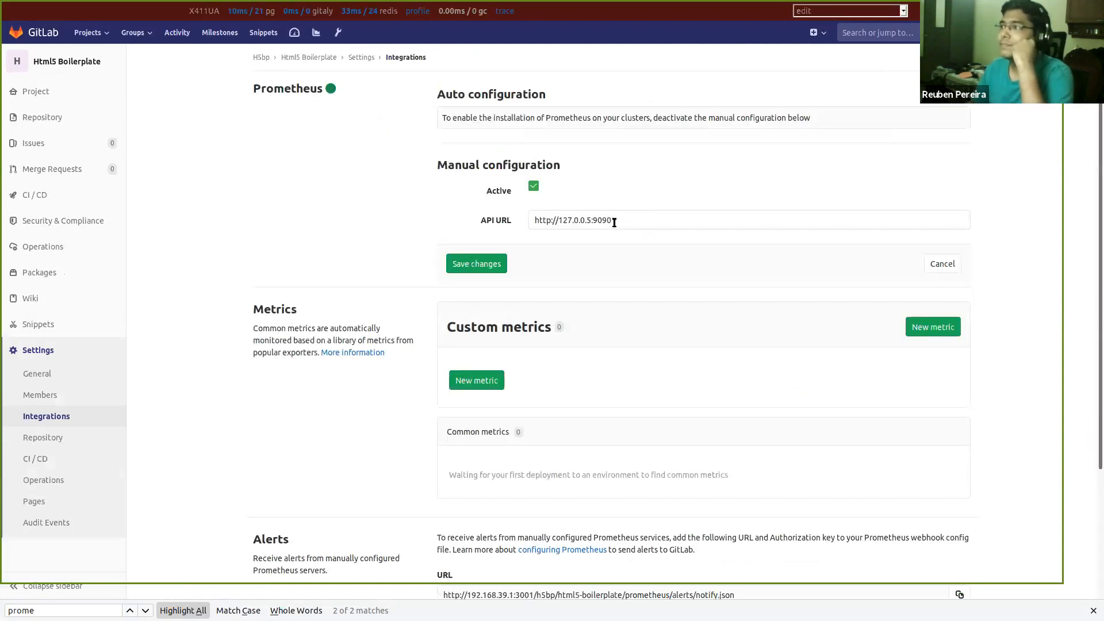
Enter *.gitlab.com on a new line below 127.0.0.1/8 in the admin whitelist for outbound requests
key("ctrl+Tab")
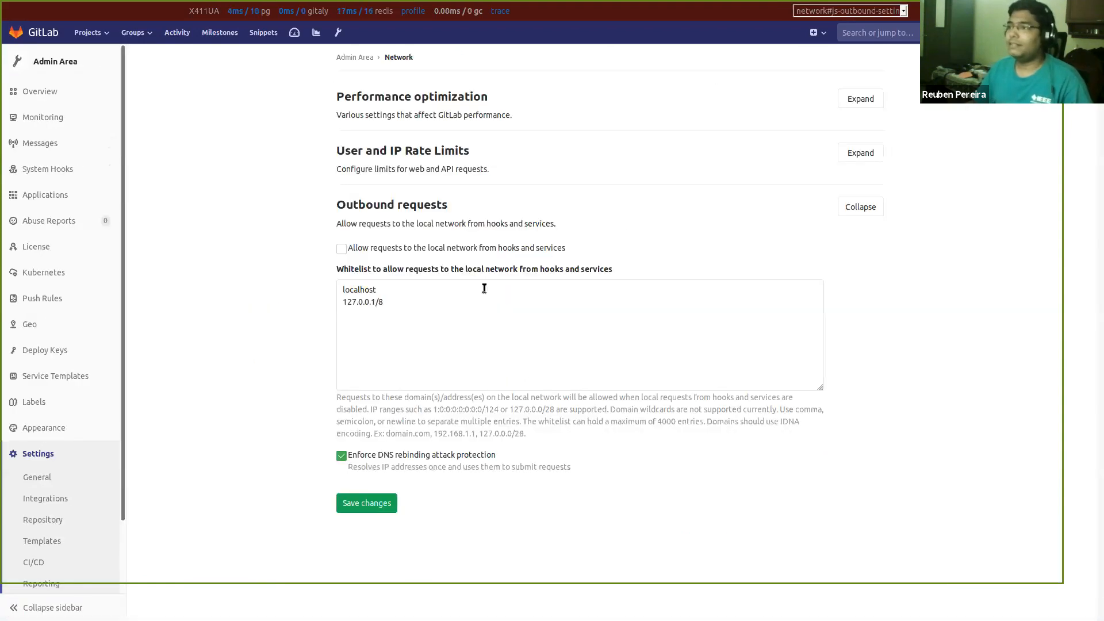
left_click(402, 314)
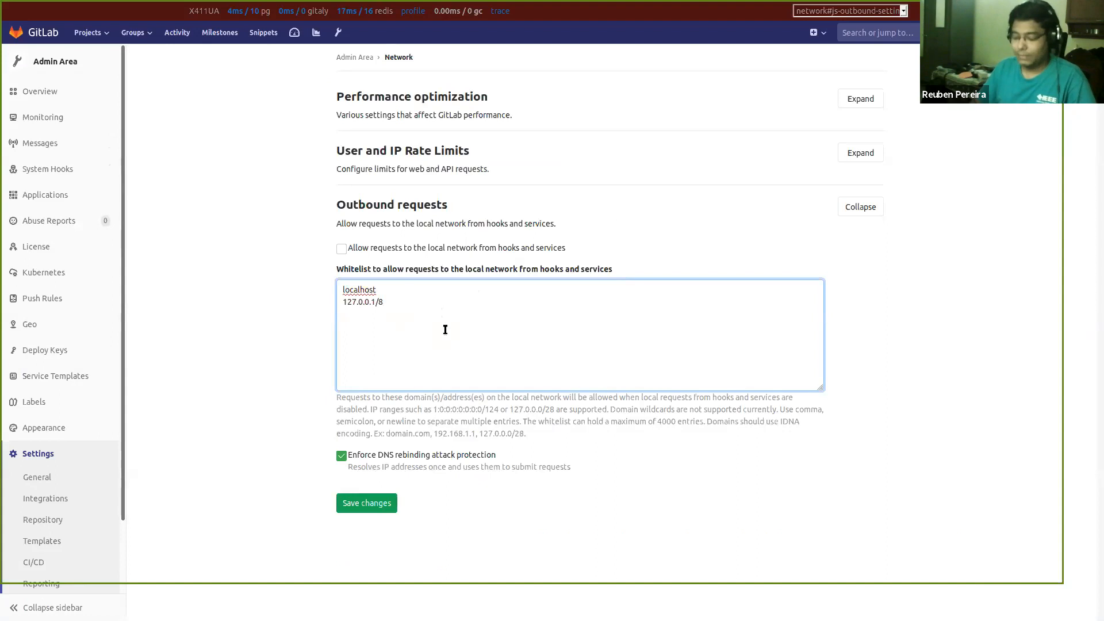
key("Return")
type("*.gitlab.com")
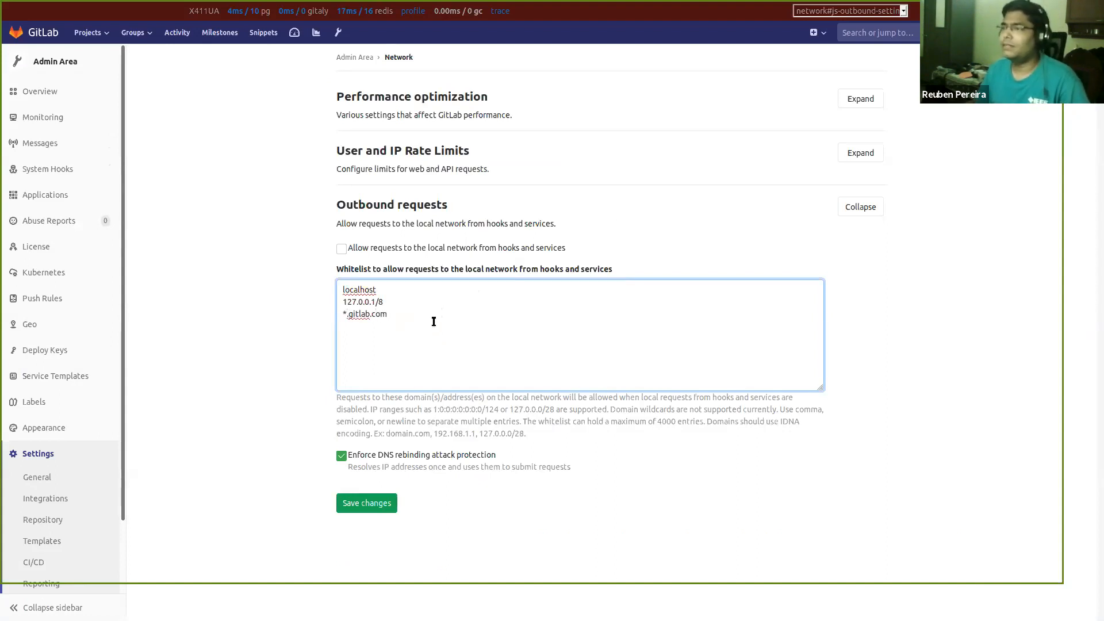
left_click_drag(388, 310, 308, 284)
left_click(463, 346)
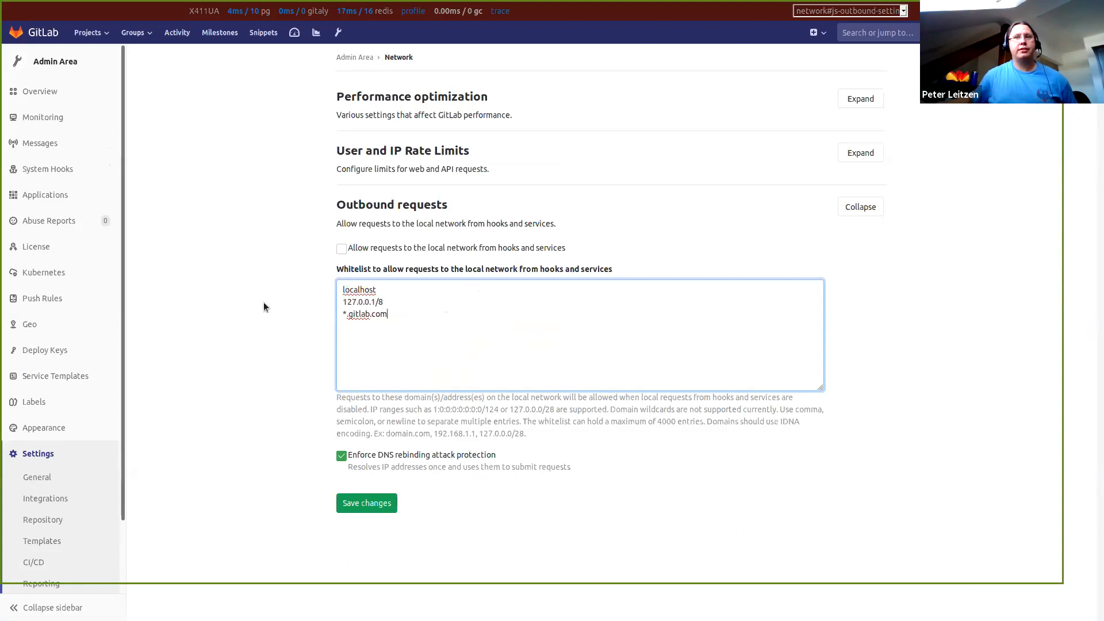
left_click(414, 302)
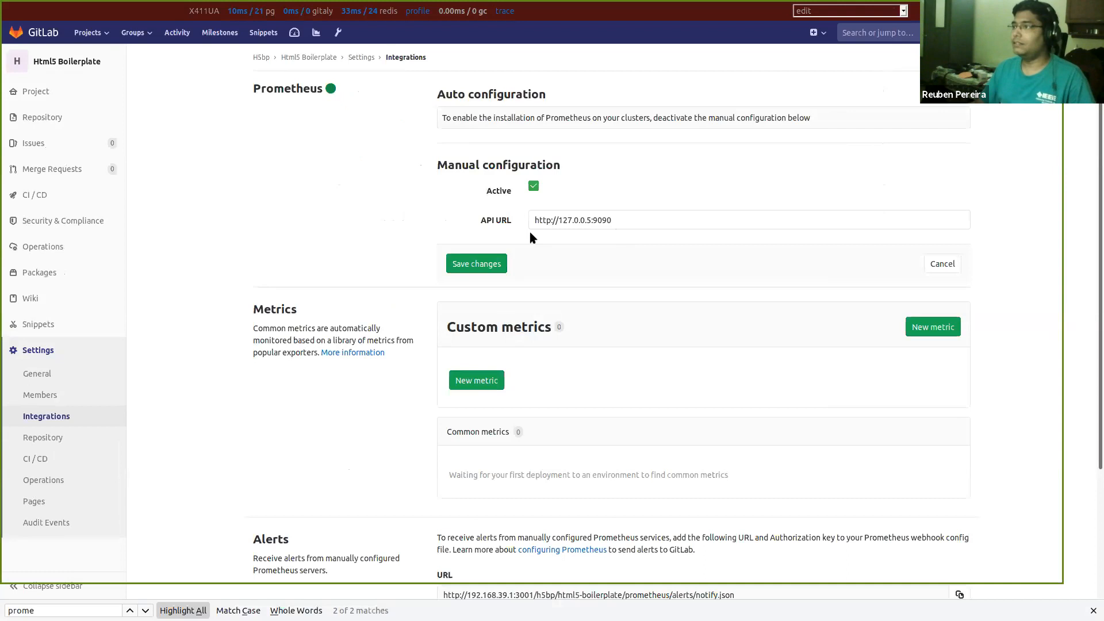
Compare the API URL in the project's Prometheus settings with the entries in the admin outbound requests whitelist
left_click_drag(629, 221, 522, 217)
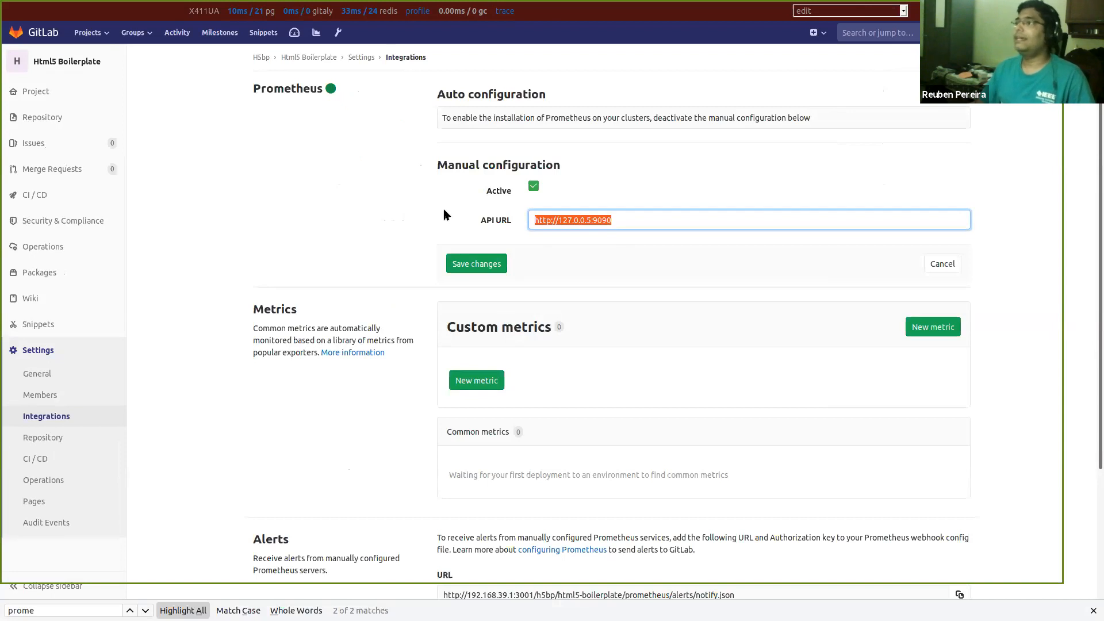
left_click(323, 201)
key("ctrl+Tab")
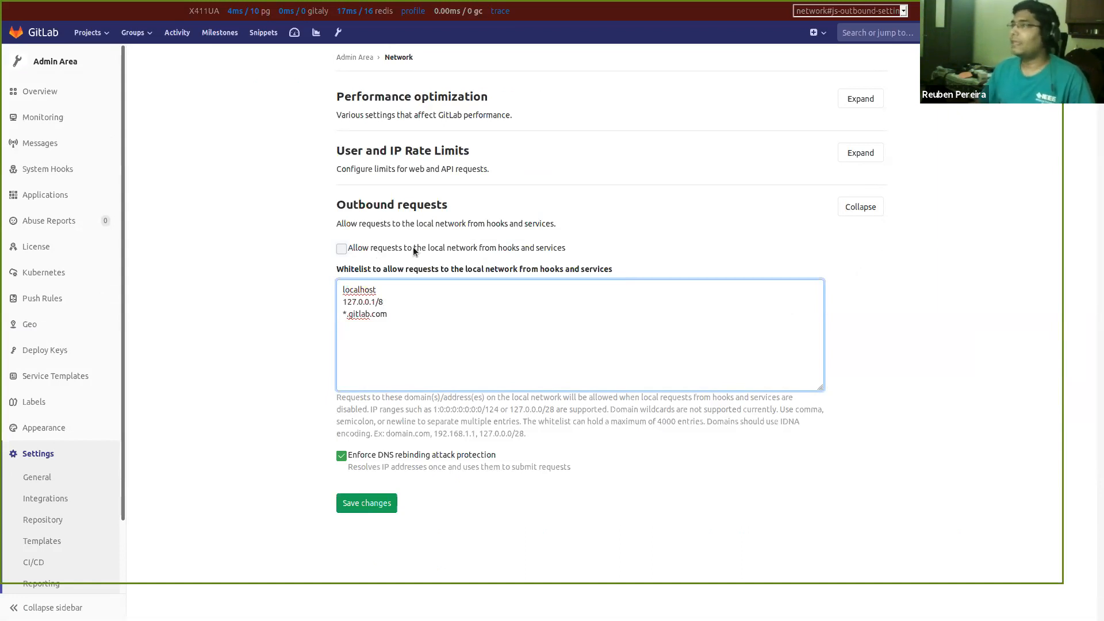
key("ctrl+shift+Tab")
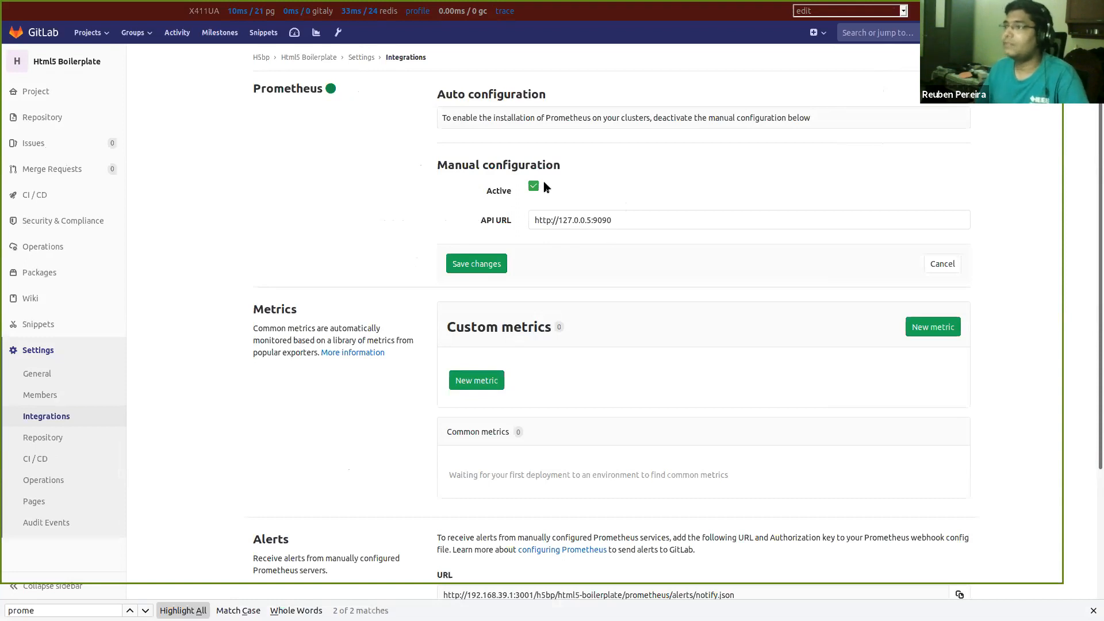
key("ctrl+Tab")
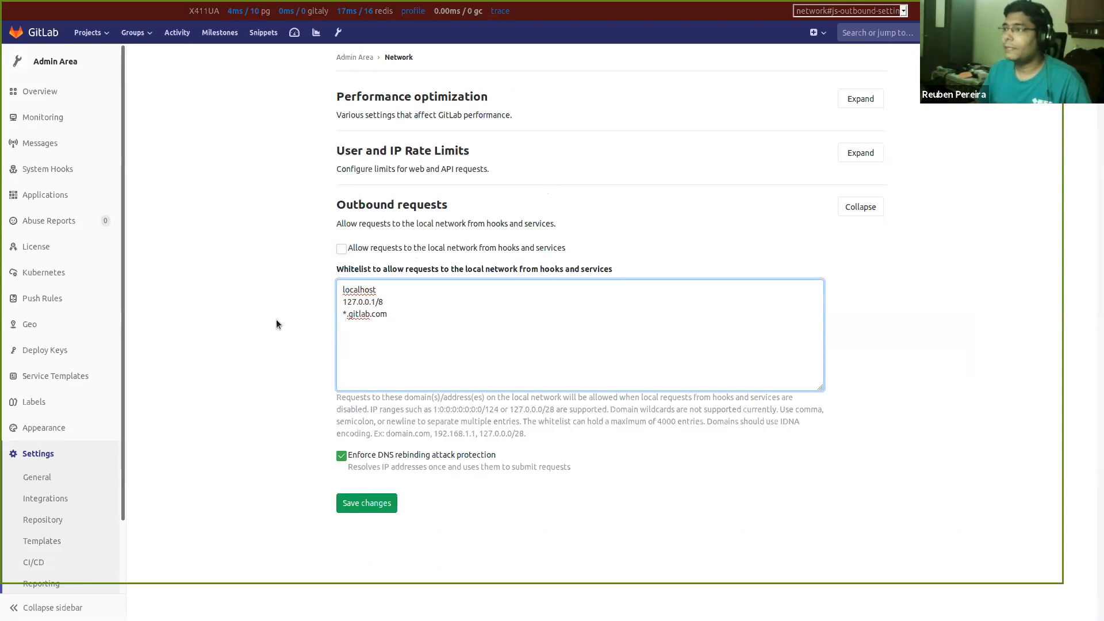
key("ctrl+Tab")
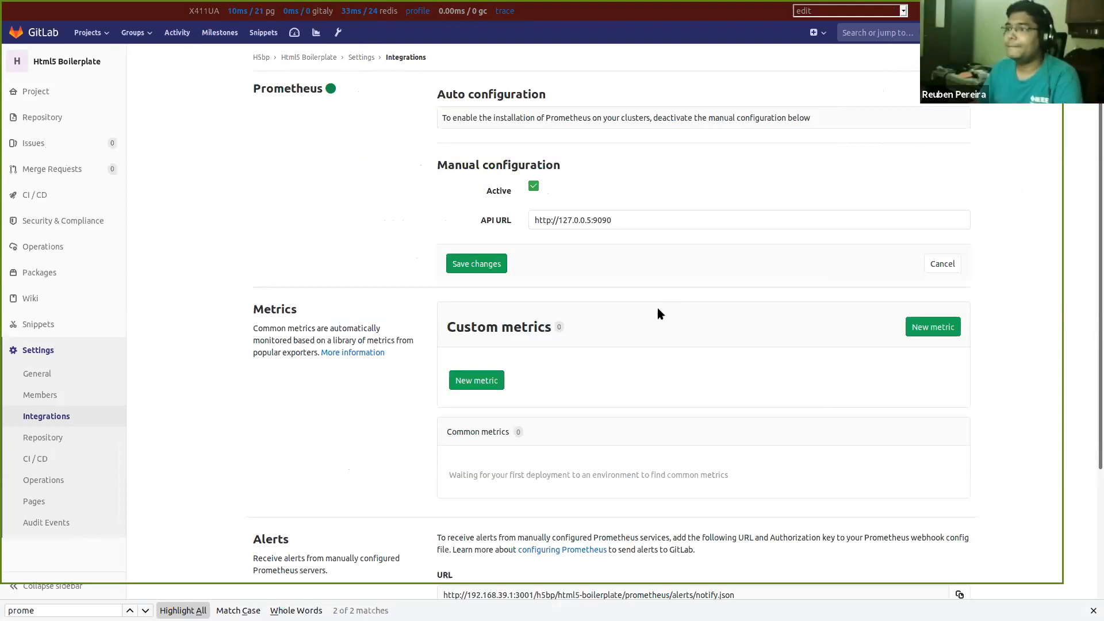
Switch to the Monitor Stage Demo Hour document in Google Docs and review the 2019-07-26 demo table
key("alt+Tab")
key("alt+Tab")
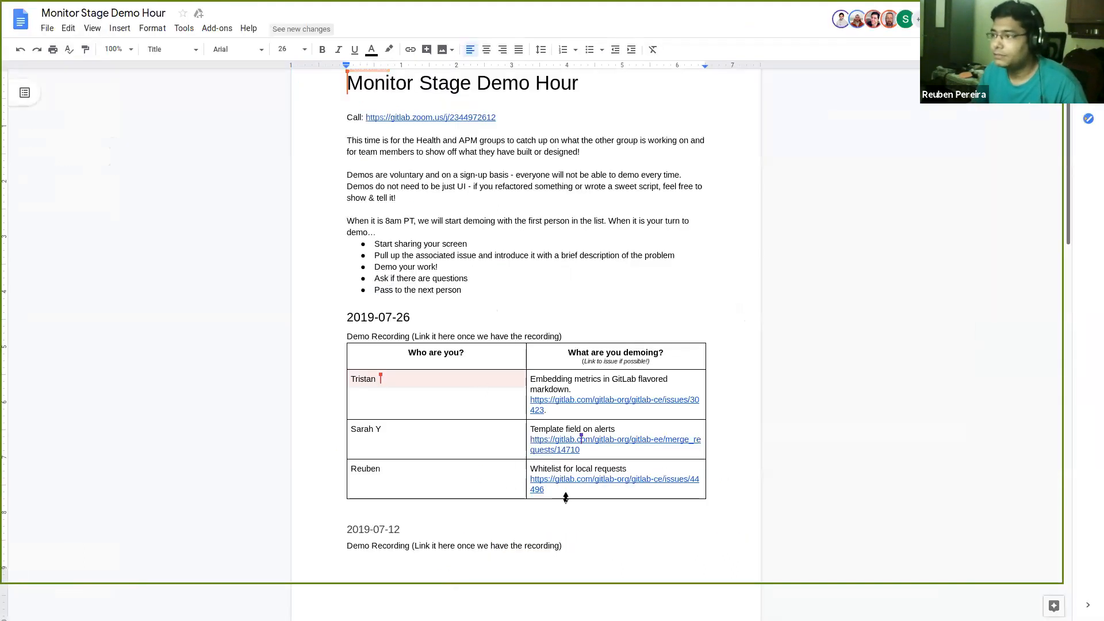
scroll(567, 494, "down", 1)
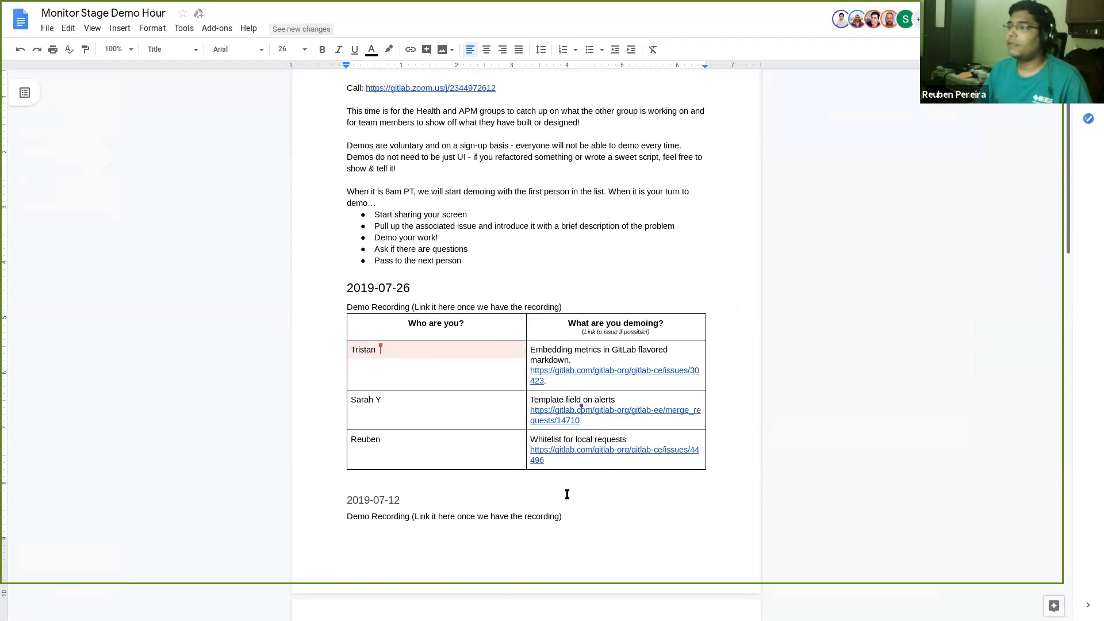